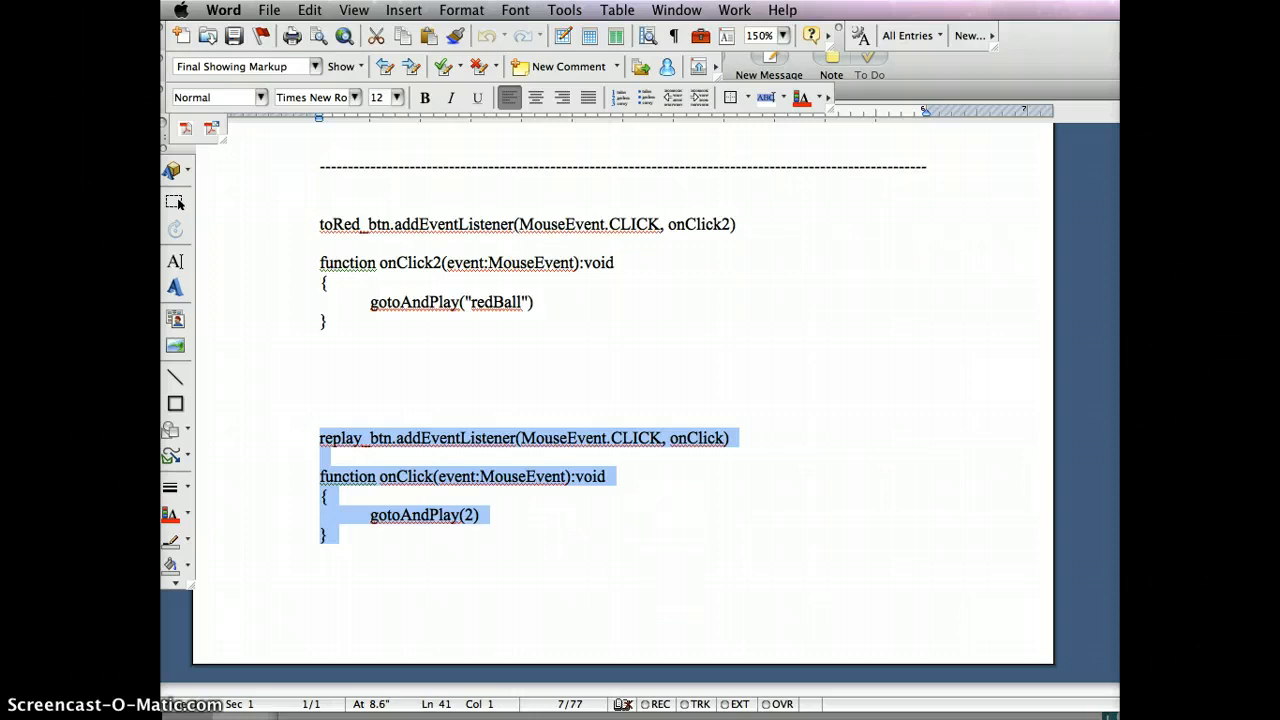
- Switch to Flash, move its window into full view, and select the skip to bar button and the buttons layer's first frame
{"action": "left_click", "coordinate": [971, 703]}
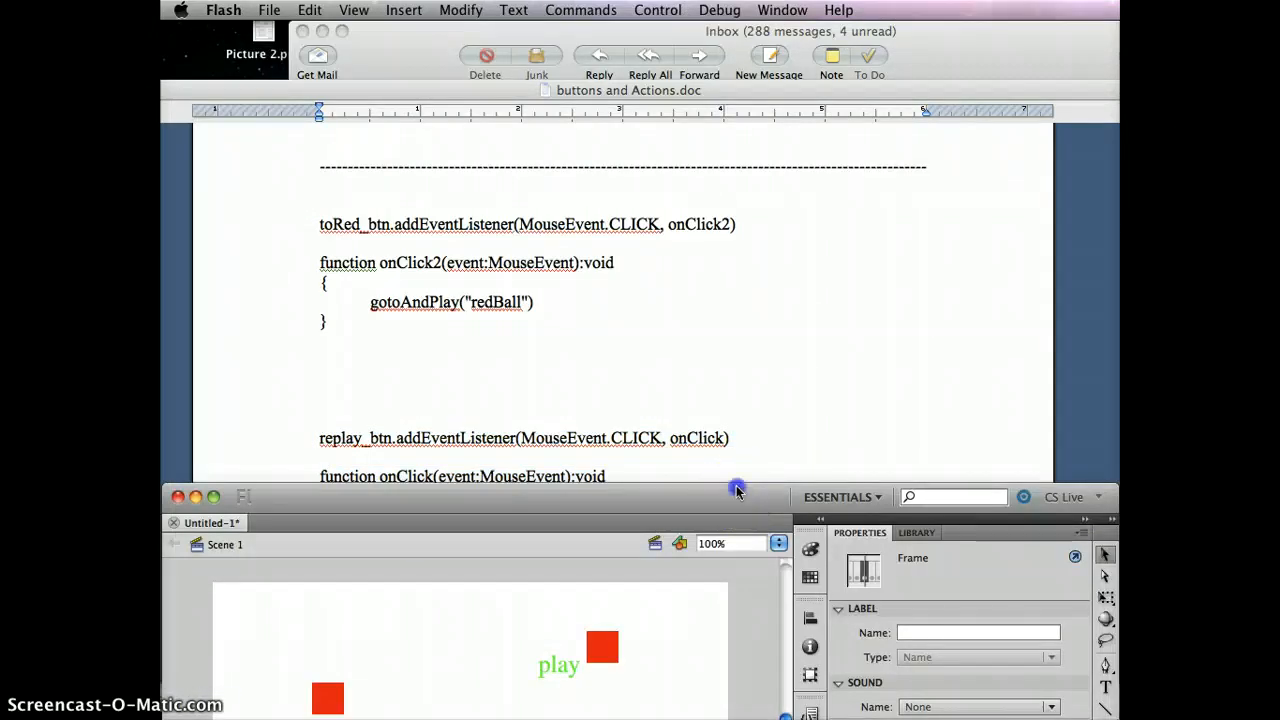
{"action": "left_click_drag", "start_coordinate": [736, 490], "coordinate": [822, 54]}
{"action": "left_click", "coordinate": [591, 297]}
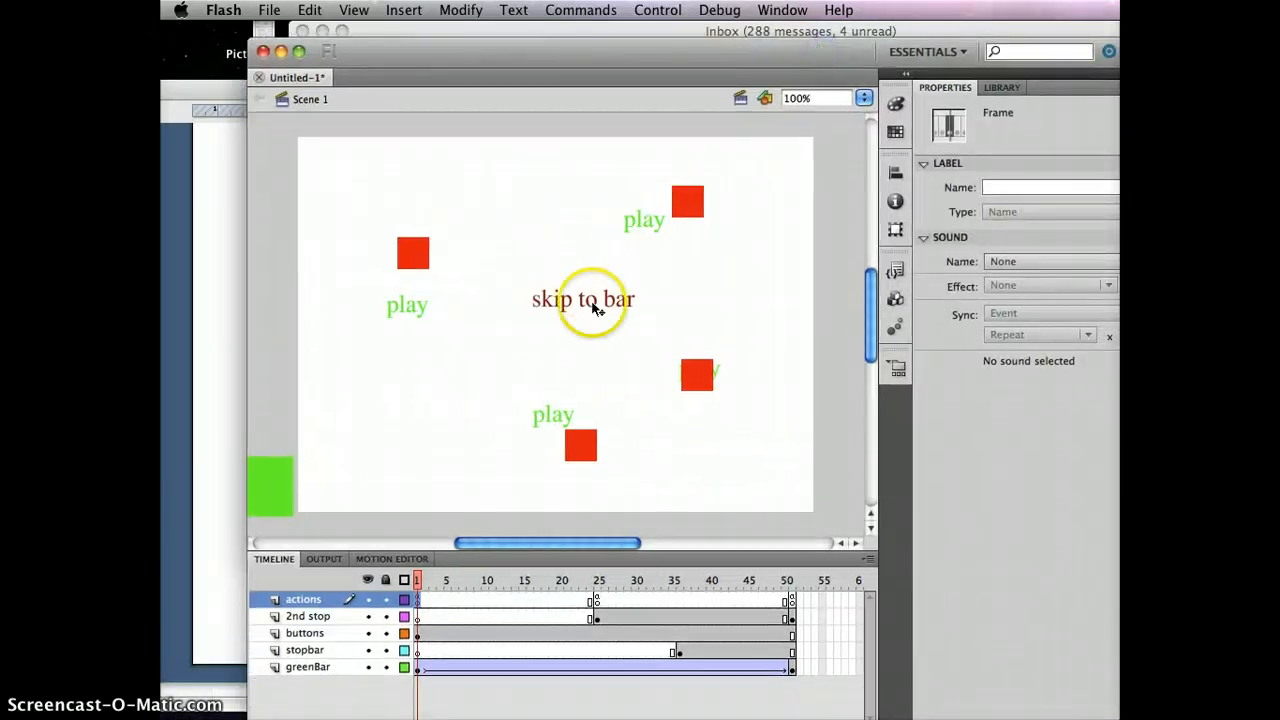
{"action": "left_click", "coordinate": [422, 634]}
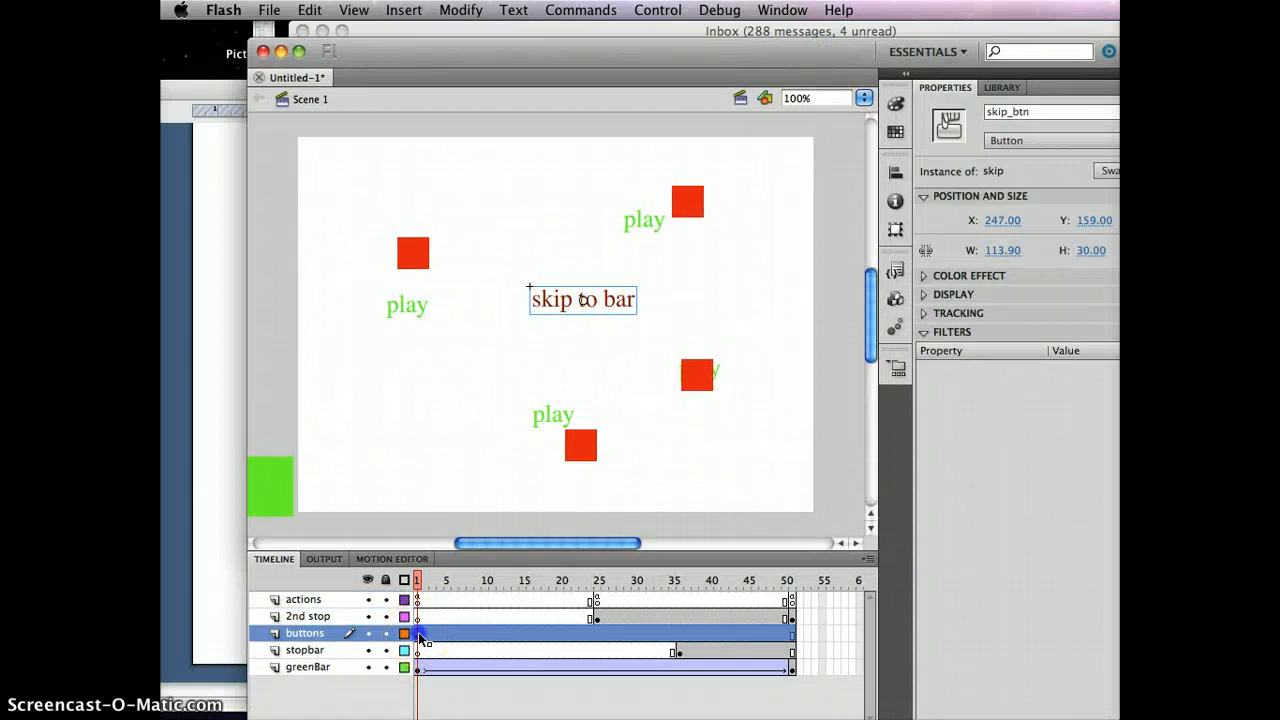
{"action": "left_click", "coordinate": [421, 636]}
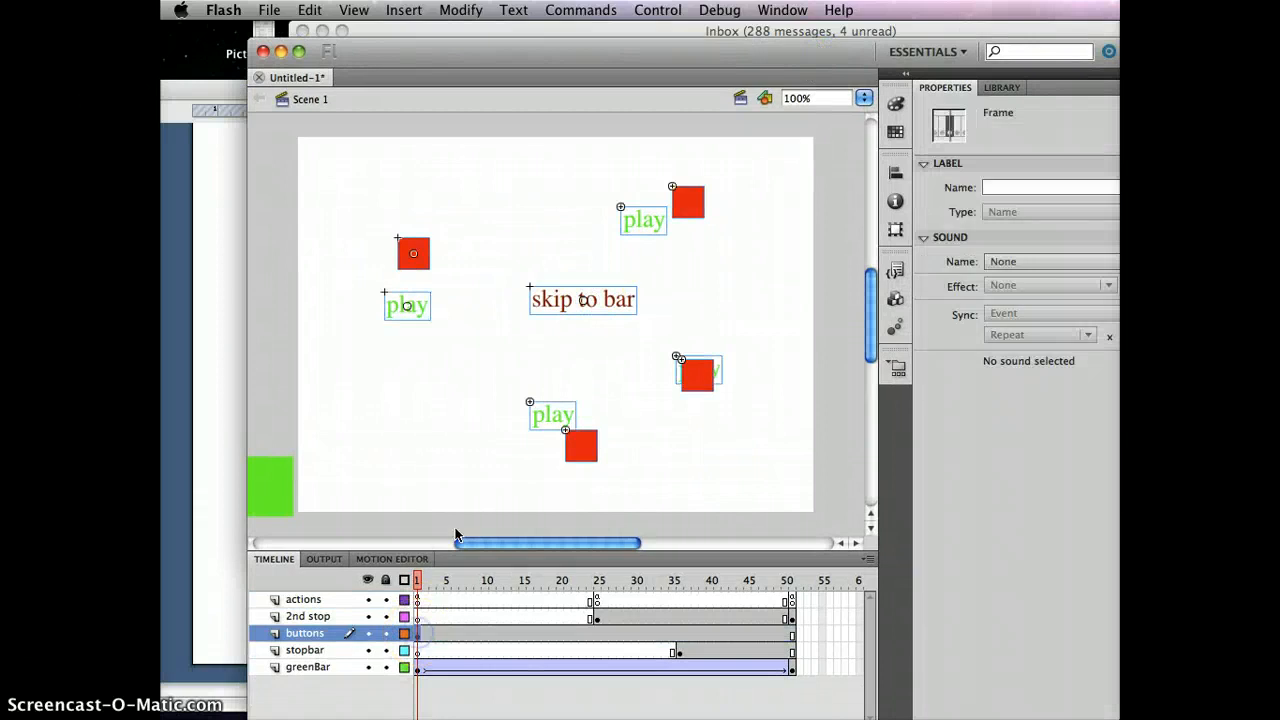
- Add the copied replay_btn click listener and onClick function with gotoAndPlay(2) below the existing script on frame 1 of the actions layer
{"action": "left_click", "coordinate": [418, 600]}
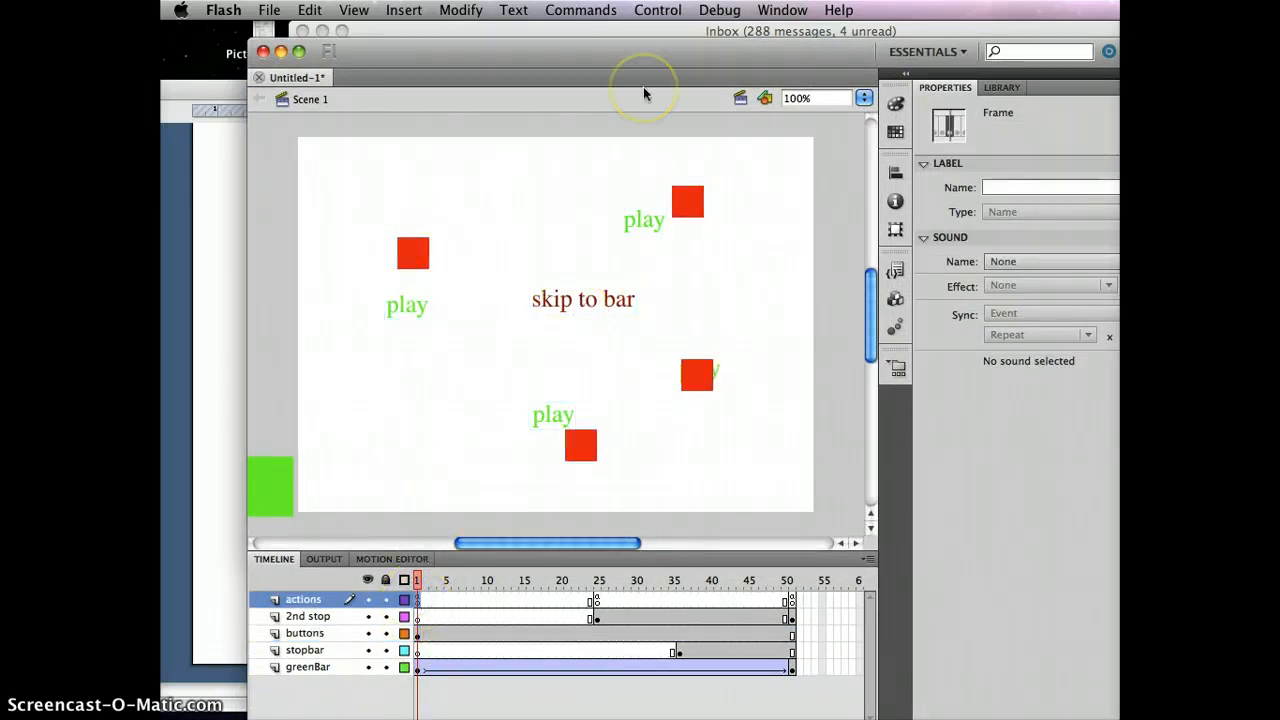
{"action": "key", "text": "alt+F9"}
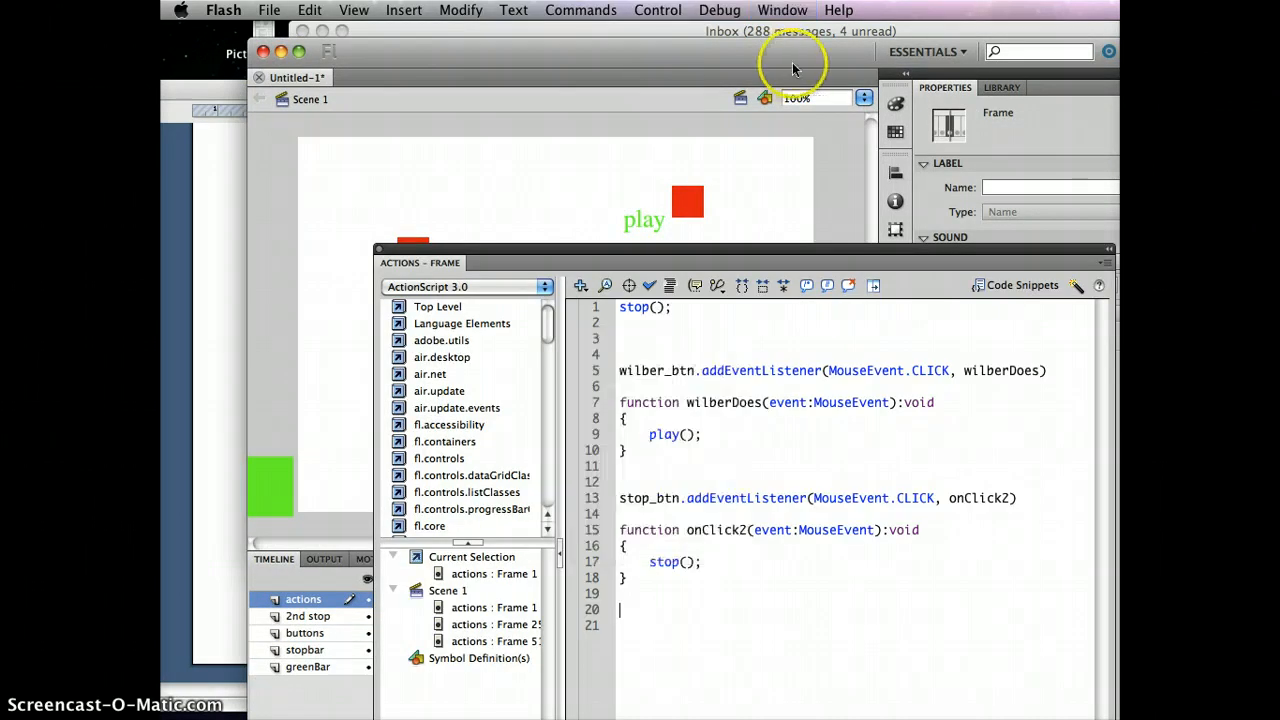
{"action": "type", "text": "replay_btn.addEventListener(MouseEvent.CLICK, onClick)  function onClick(event:MouseEvent):void { \tgotoAndPlay(2) }"}
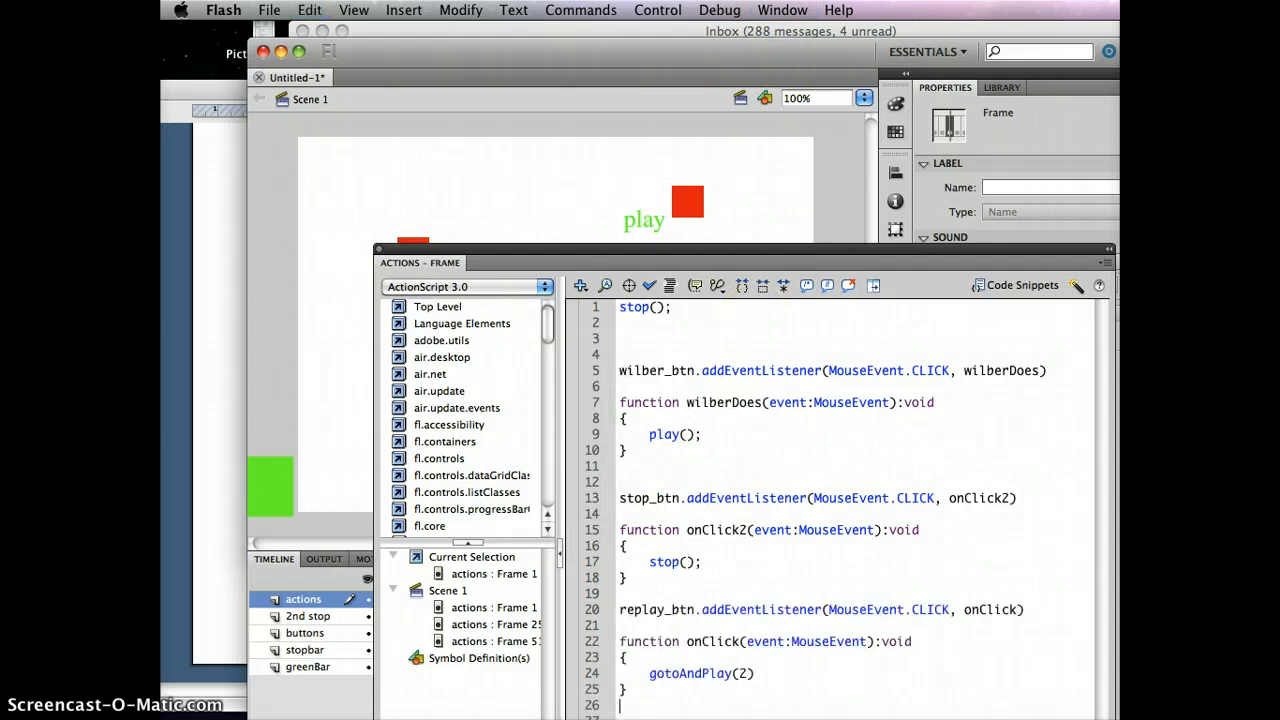
- Change the button name in the added event listener from replay_btn to skip_btn
{"action": "double_click", "coordinate": [640, 609]}
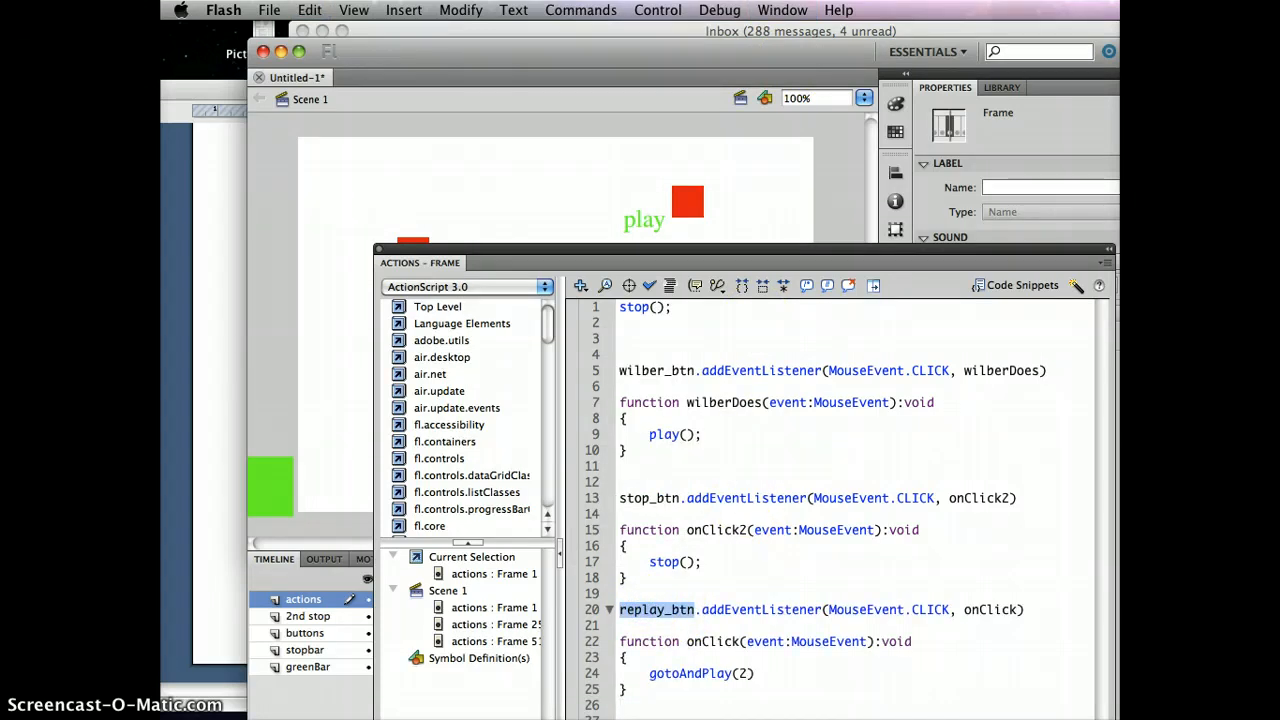
{"action": "left_click", "coordinate": [658, 609]}
{"action": "left_click_drag", "start_coordinate": [664, 609], "coordinate": [593, 609]}
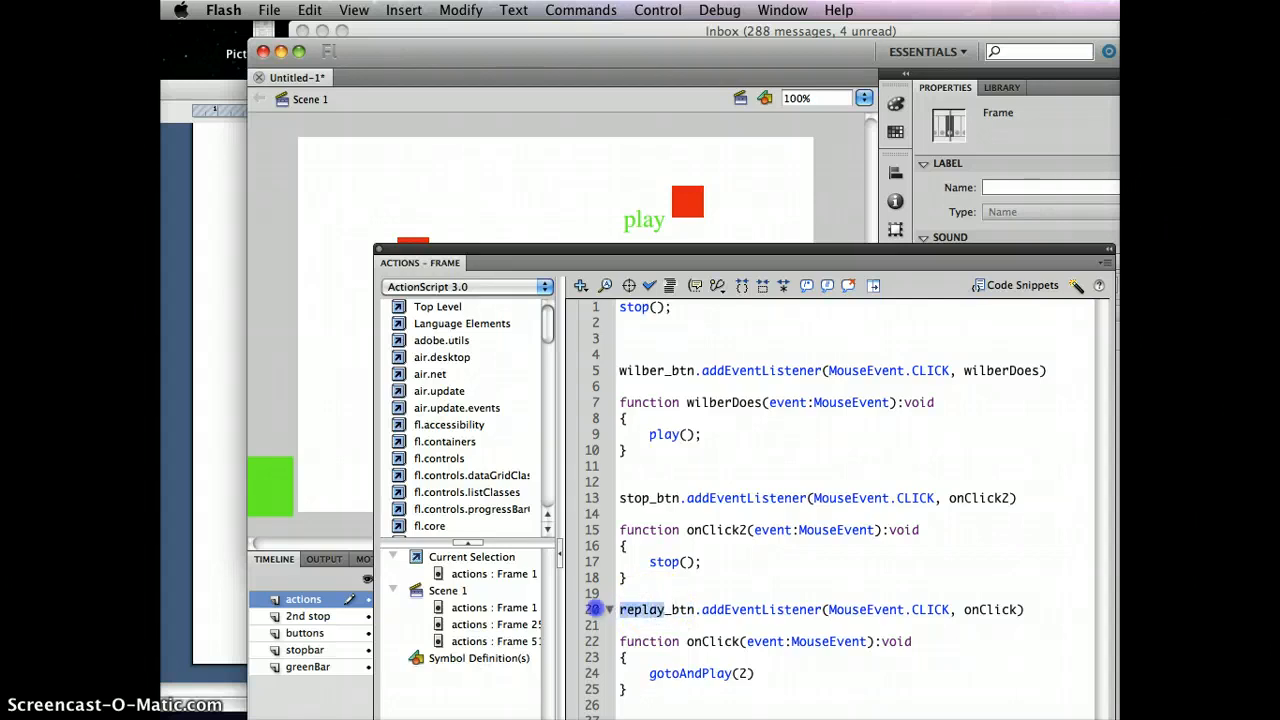
{"action": "type", "text": "skip"}
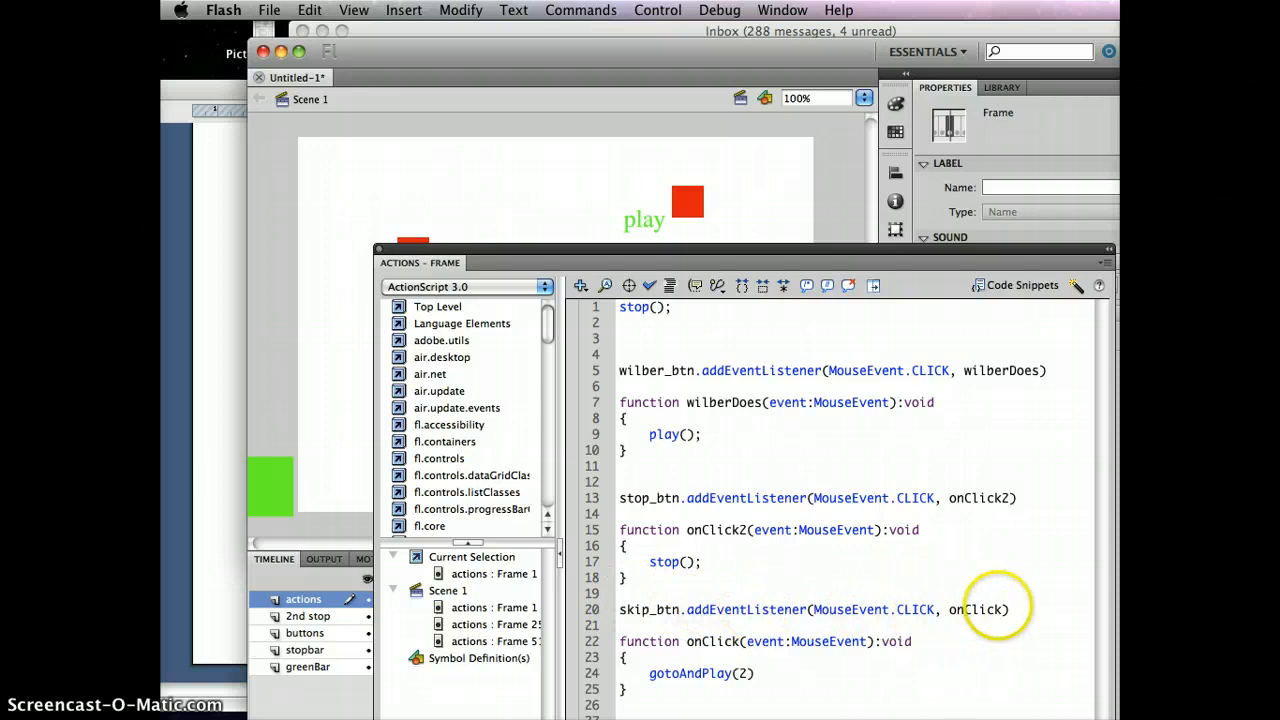
- Rename the skip button's handler to onClick4 in both the event listener and the function declaration
{"action": "left_click", "coordinate": [1003, 607]}
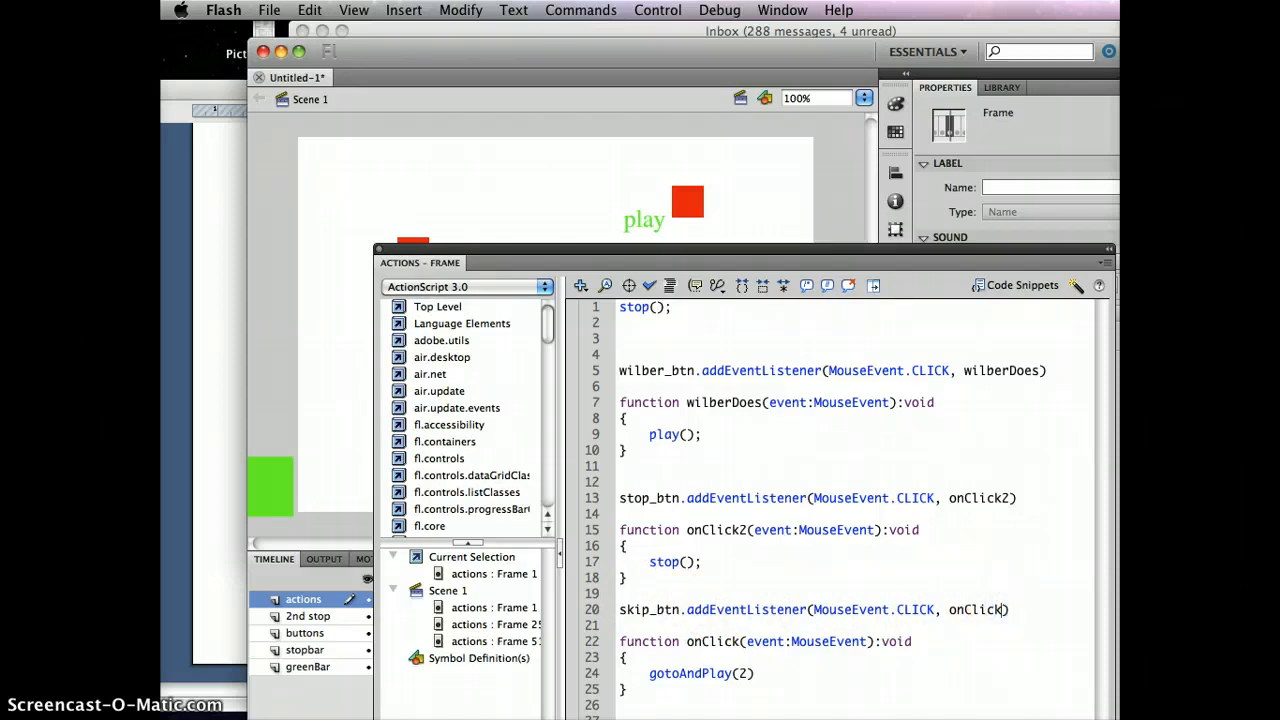
{"action": "type", "text": "4"}
{"action": "type", "text": "4"}
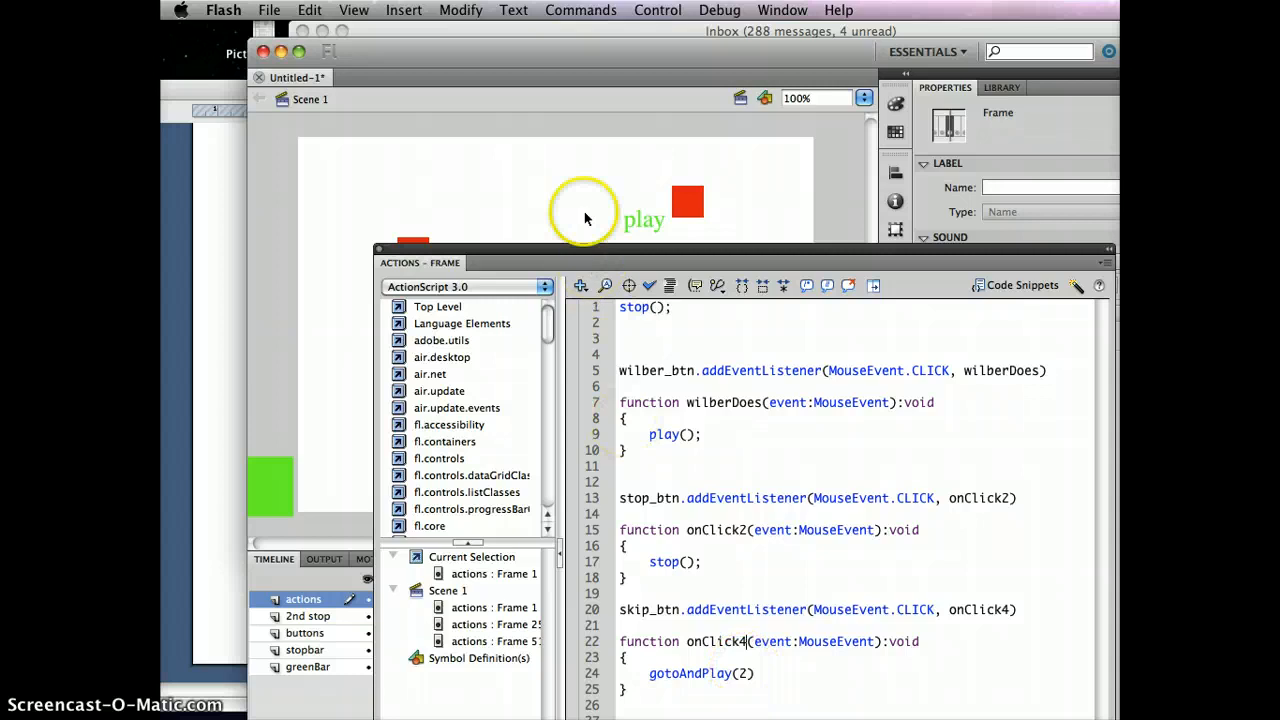
- Check the timeline behind the script editor and set the gotoAndPlay frame in onClick4 to 37
{"action": "left_click_drag", "start_coordinate": [574, 251], "coordinate": [680, 654]}
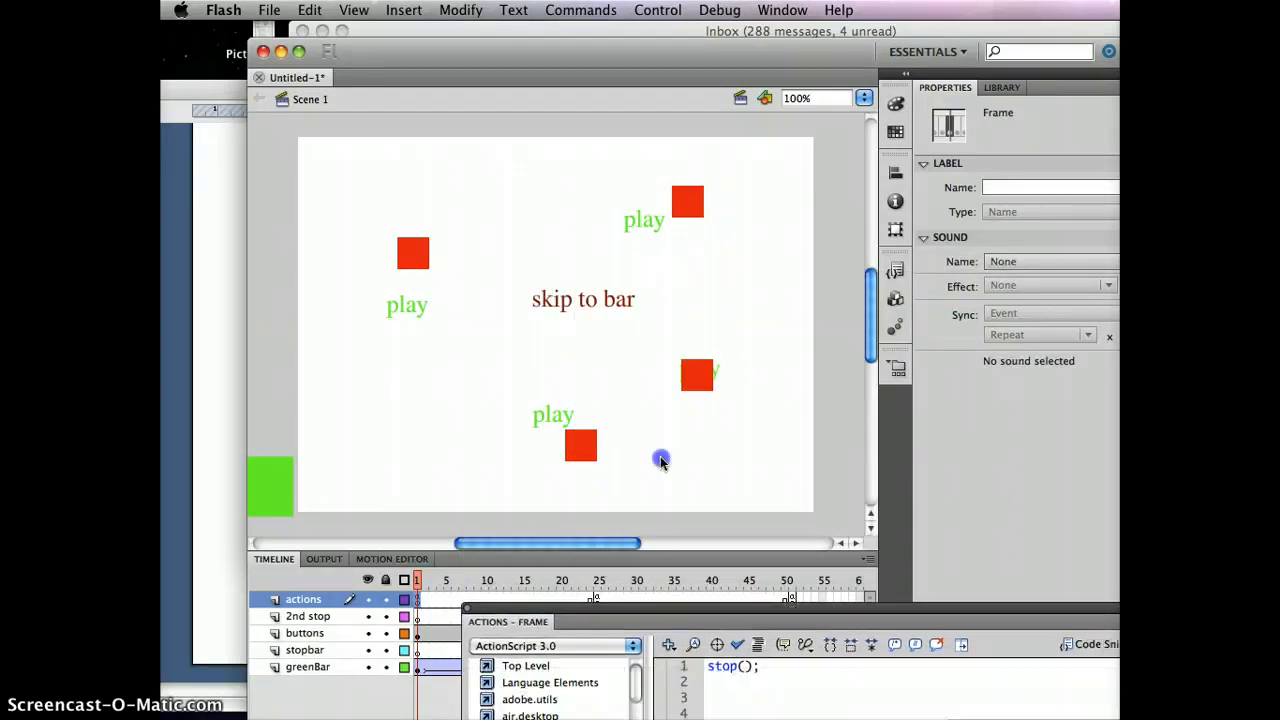
{"action": "left_click_drag", "start_coordinate": [660, 460], "coordinate": [663, 200]}
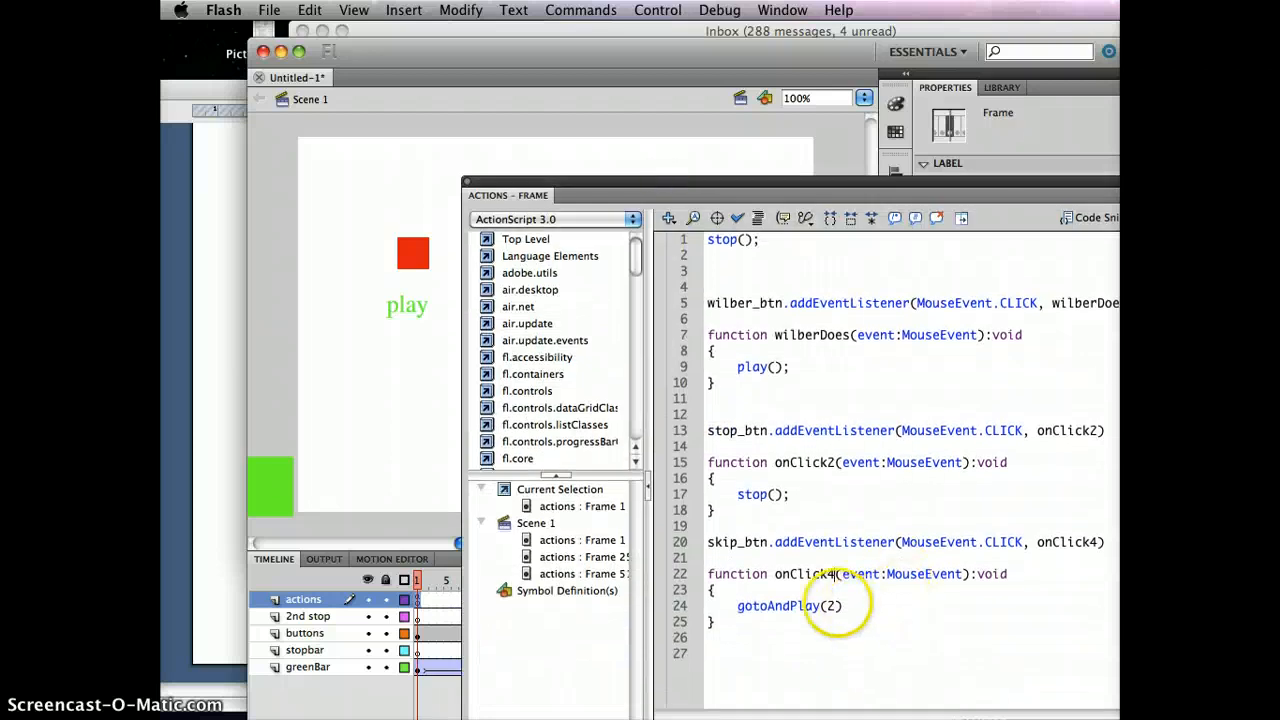
{"action": "double_click", "coordinate": [831, 605]}
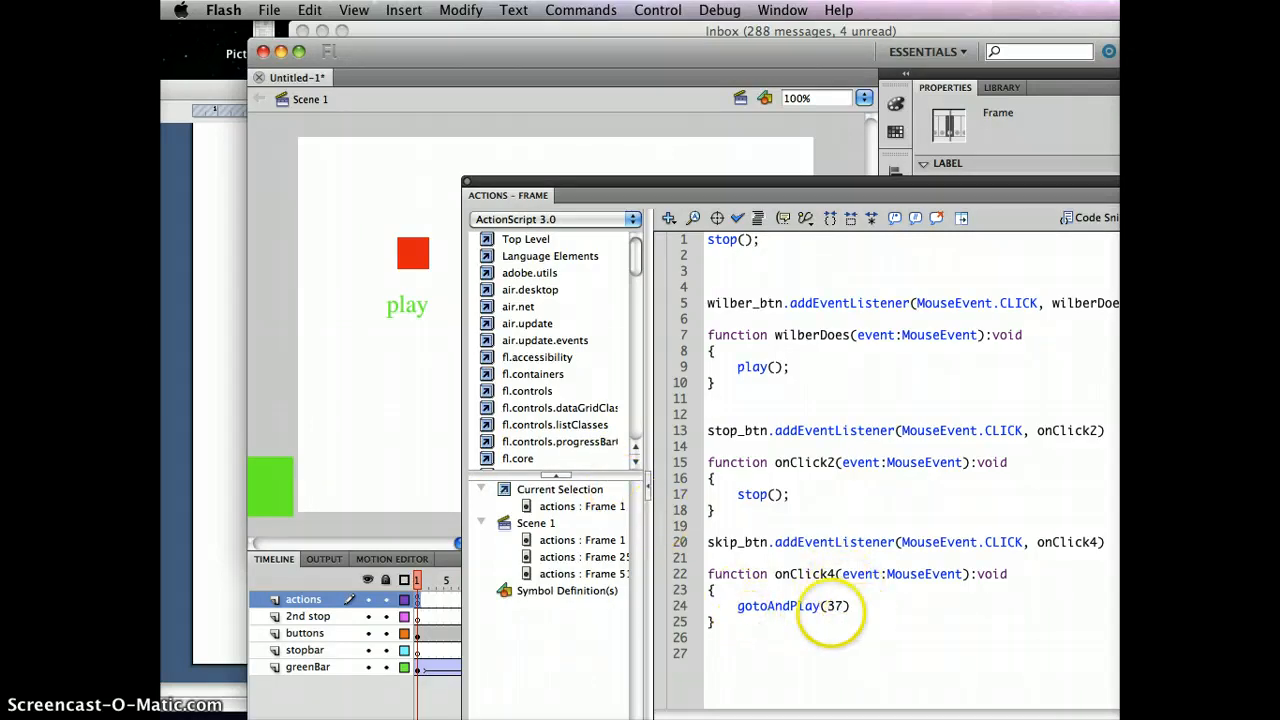
- Test the movie and start the green bar animation with the play button
{"action": "left_click", "coordinate": [455, 429]}
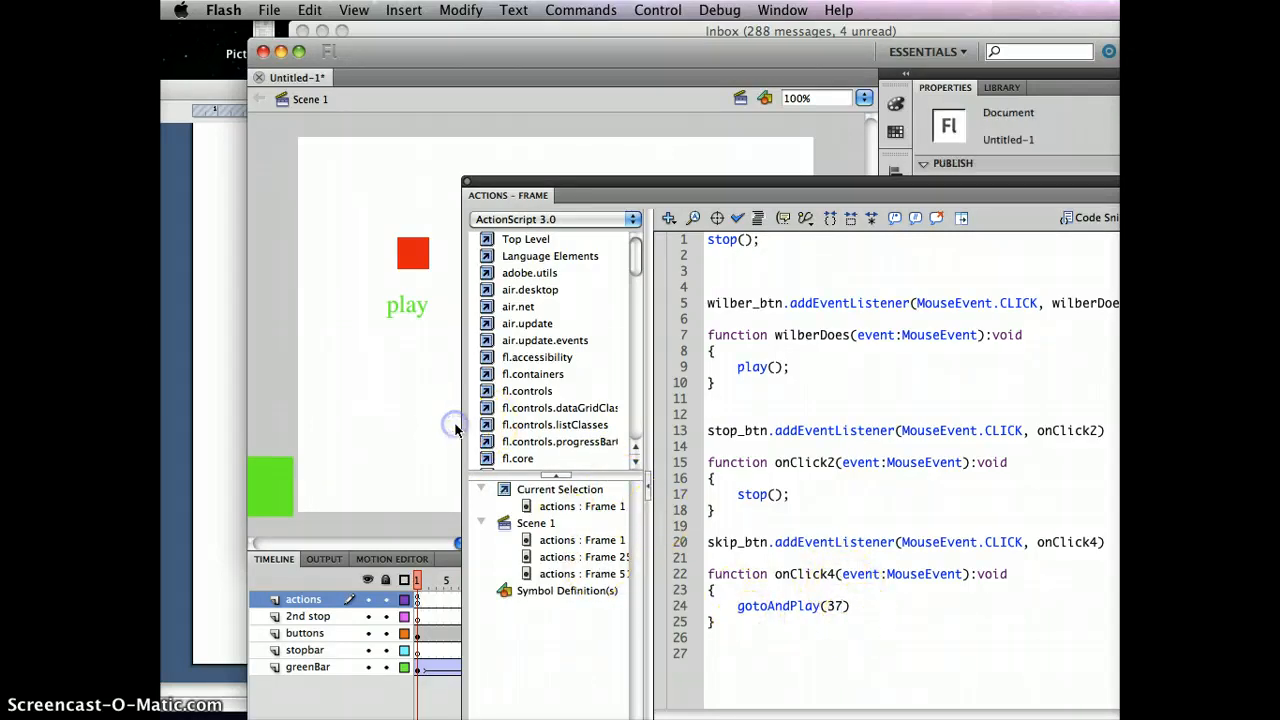
{"action": "left_click", "coordinate": [424, 427]}
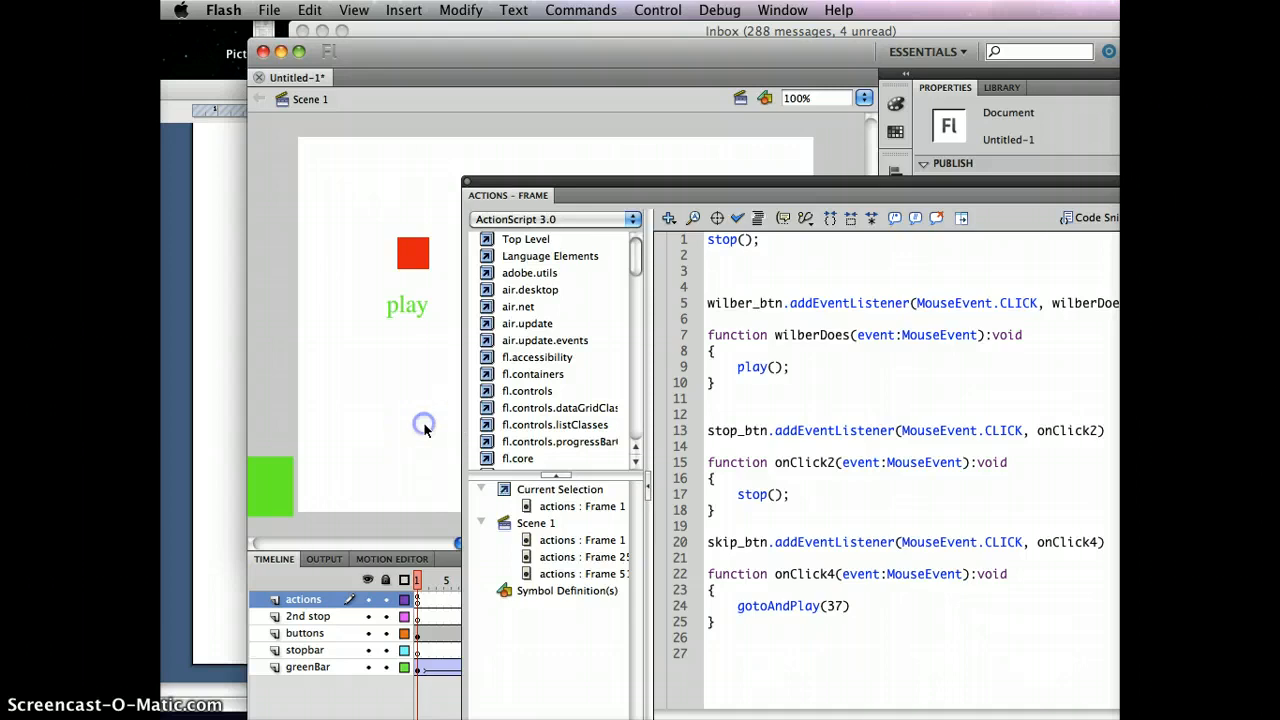
{"action": "key", "text": "super+Return"}
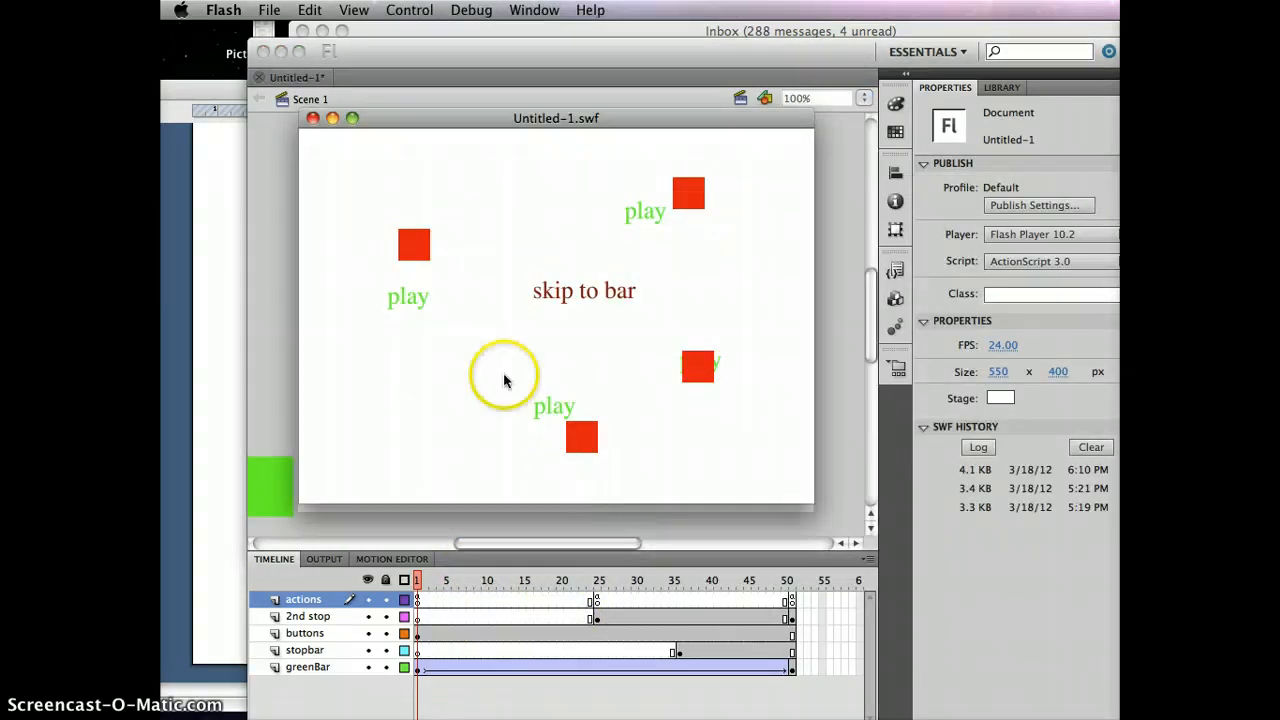
{"action": "left_click", "coordinate": [404, 298]}
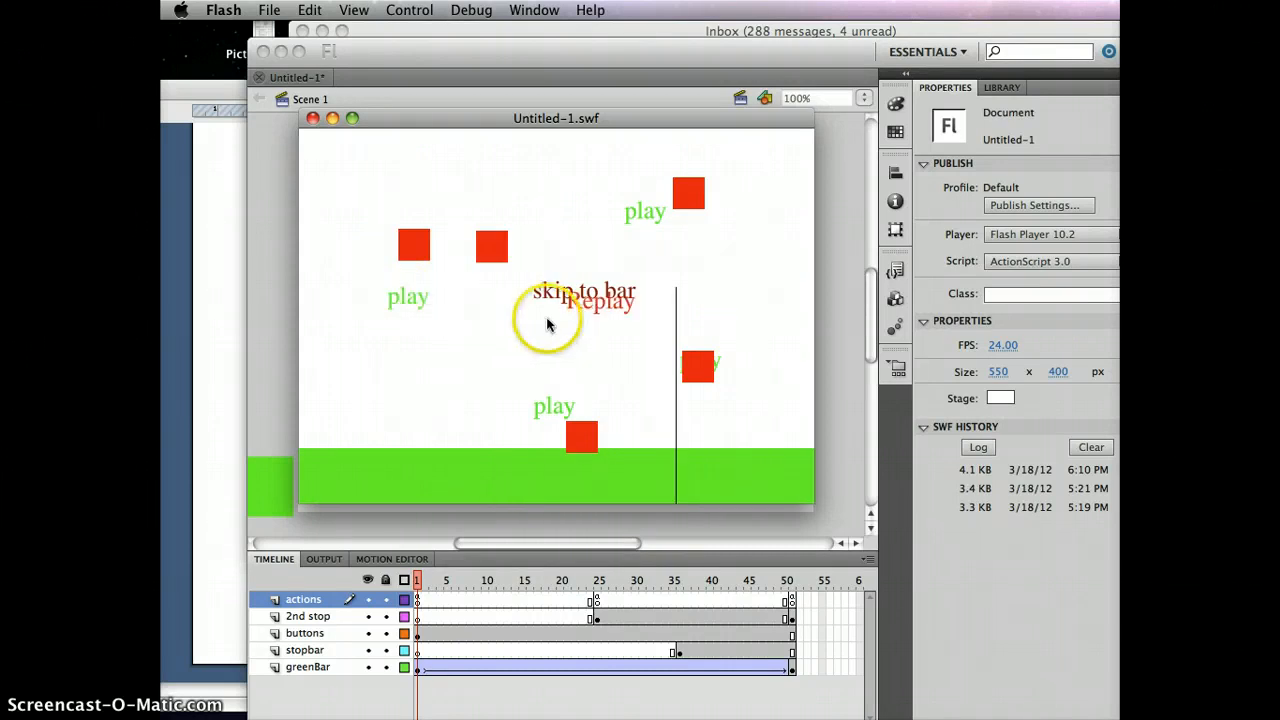
- Try the skip to bar and Replay buttons repeatedly in the test movie, and close the preview
{"action": "left_click", "coordinate": [608, 292]}
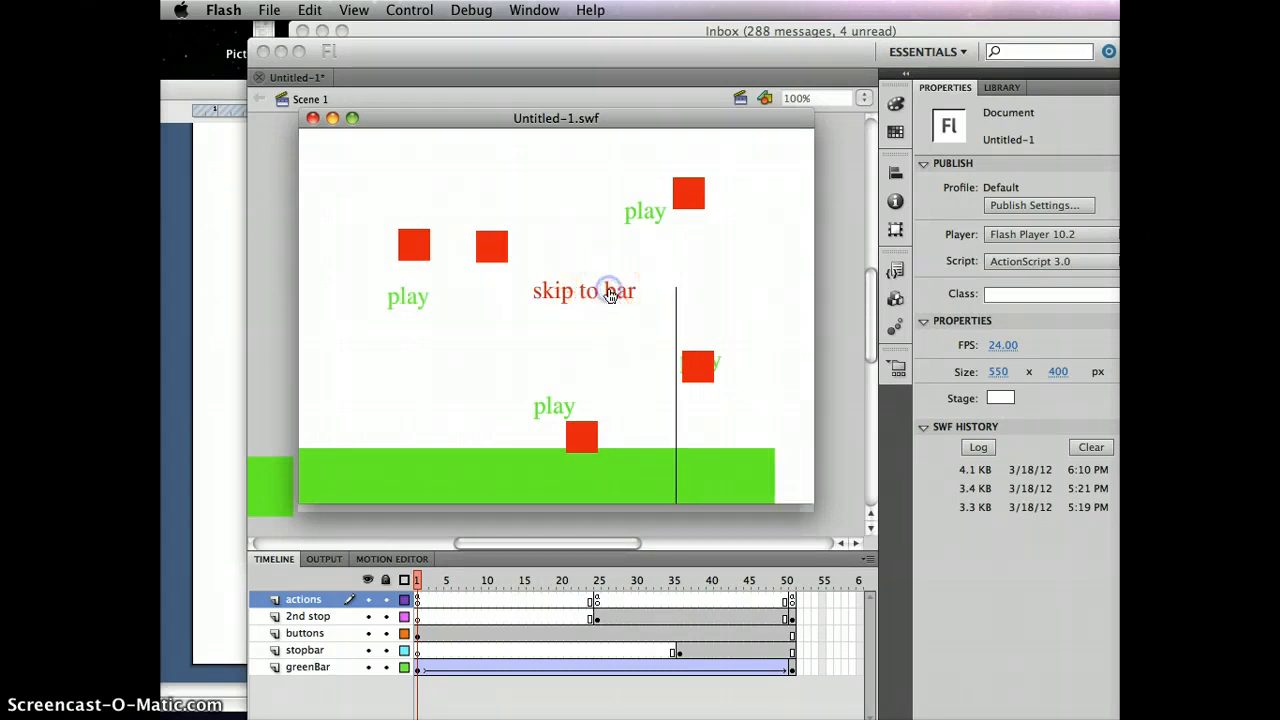
{"action": "left_click", "coordinate": [608, 292]}
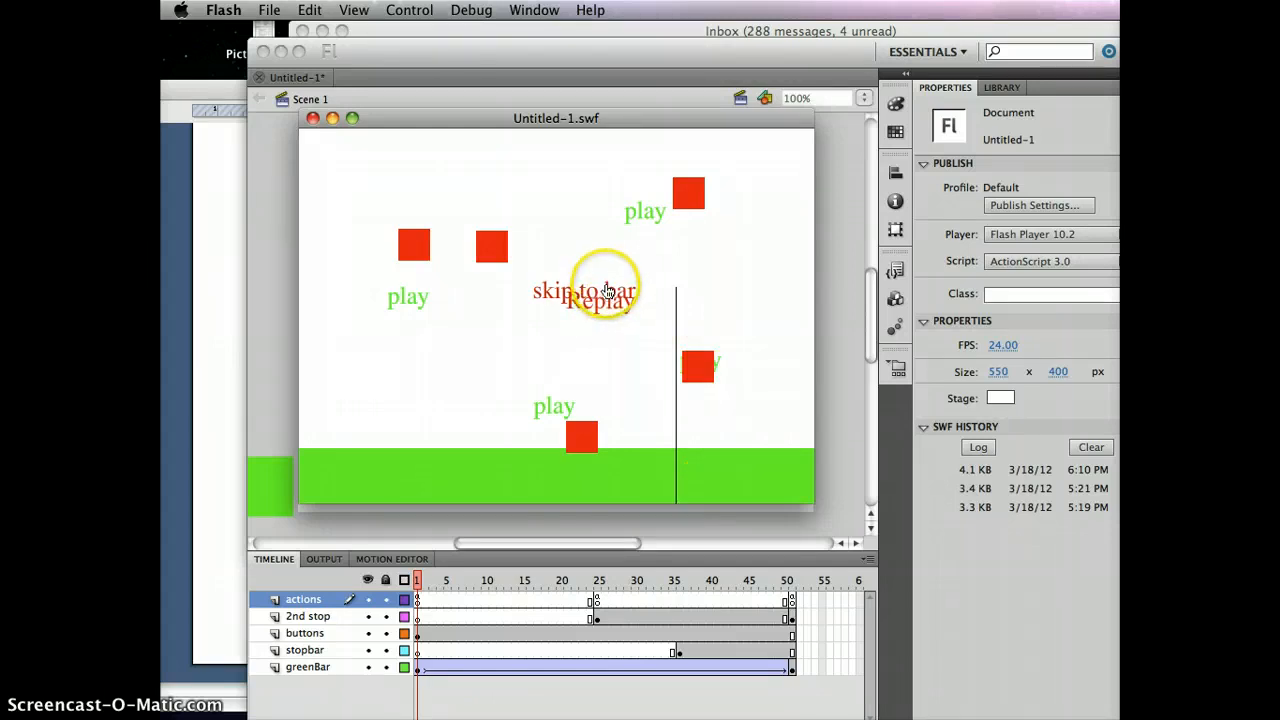
{"action": "left_click", "coordinate": [607, 290]}
{"action": "left_click", "coordinate": [607, 290]}
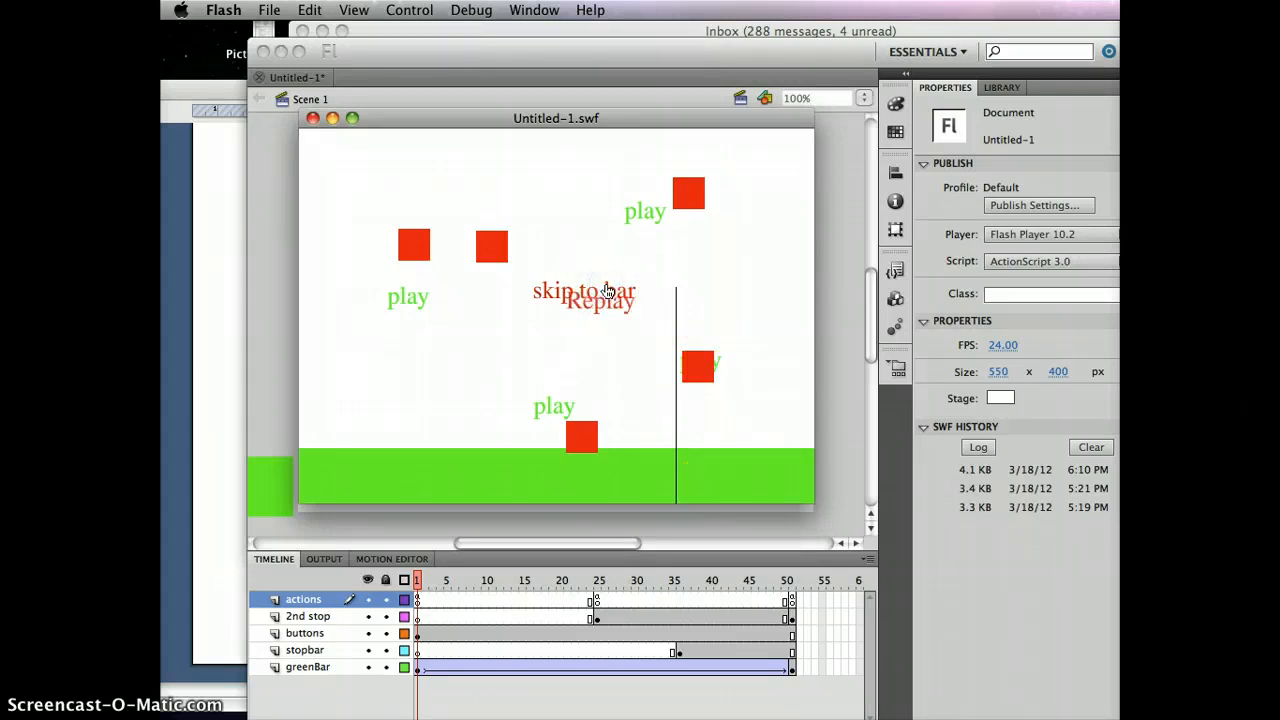
{"action": "left_click", "coordinate": [600, 297]}
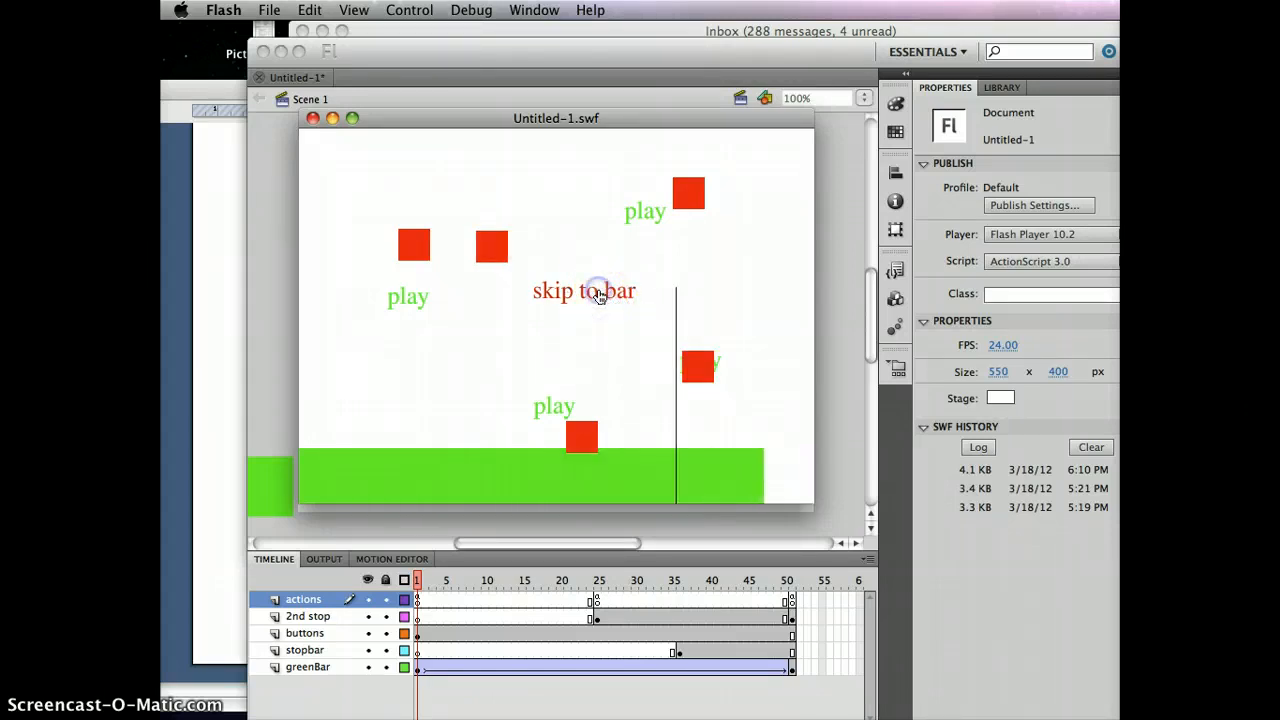
{"action": "left_click", "coordinate": [668, 470]}
{"action": "left_click", "coordinate": [577, 322]}
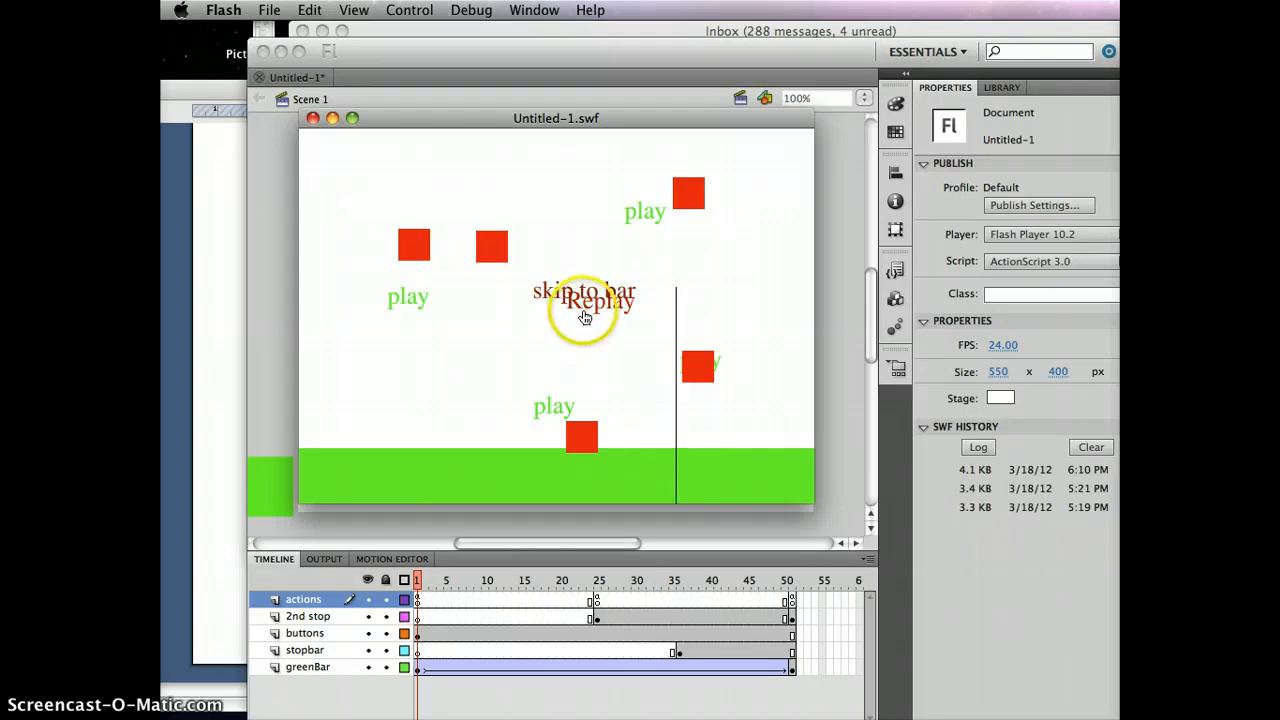
{"action": "left_click", "coordinate": [558, 290]}
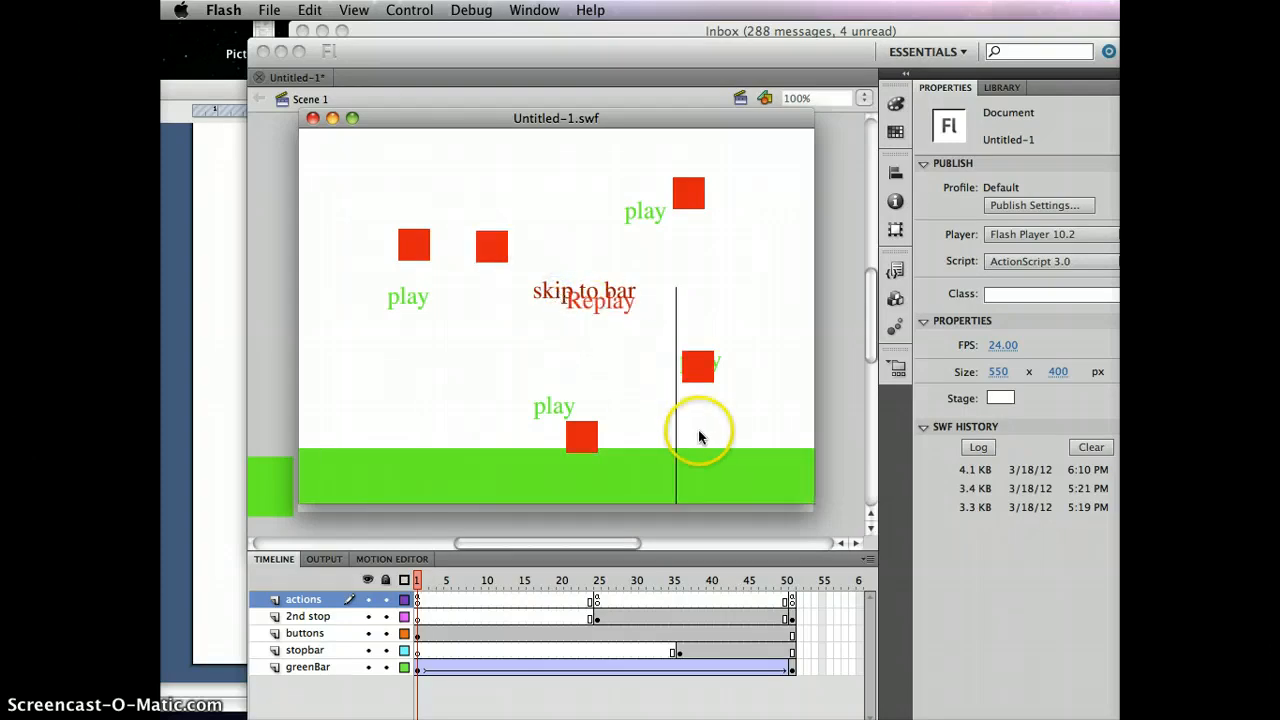
{"action": "left_click", "coordinate": [770, 715]}
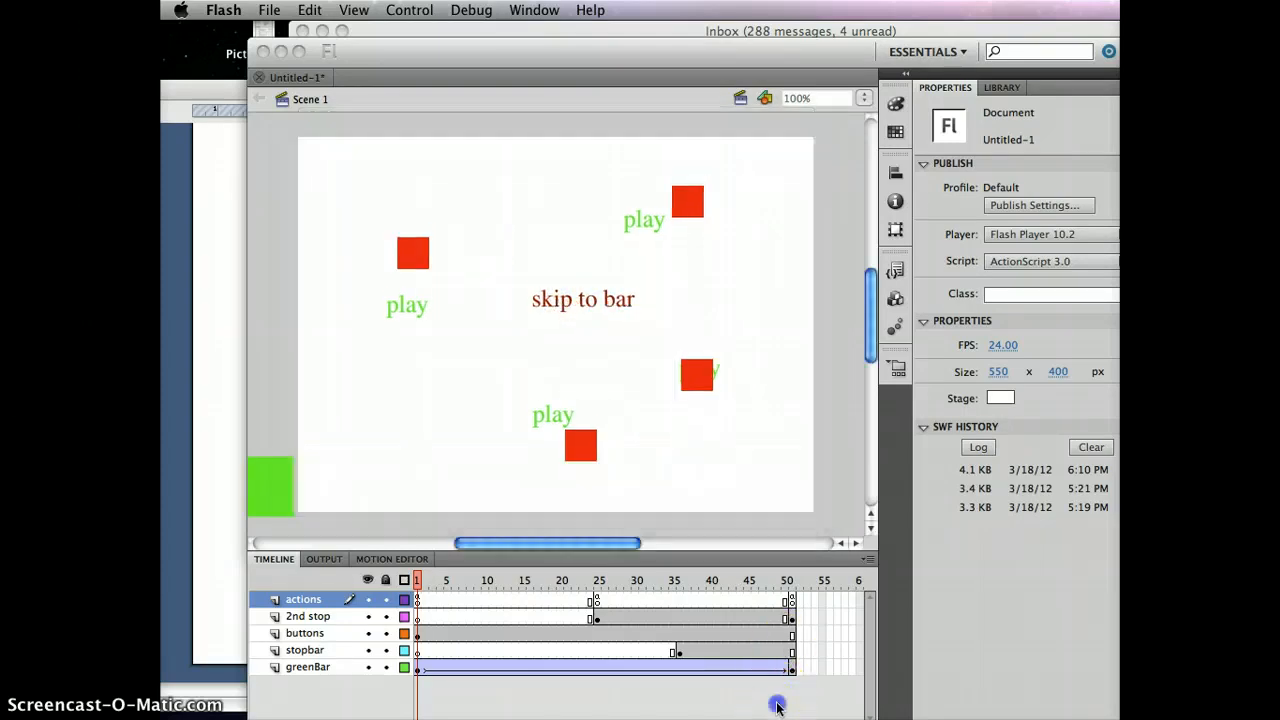
- Review the frame 1 script, close it, and select the stopbar layer's keyframe at frame 36 in the timeline
{"action": "key", "text": "alt+F9"}
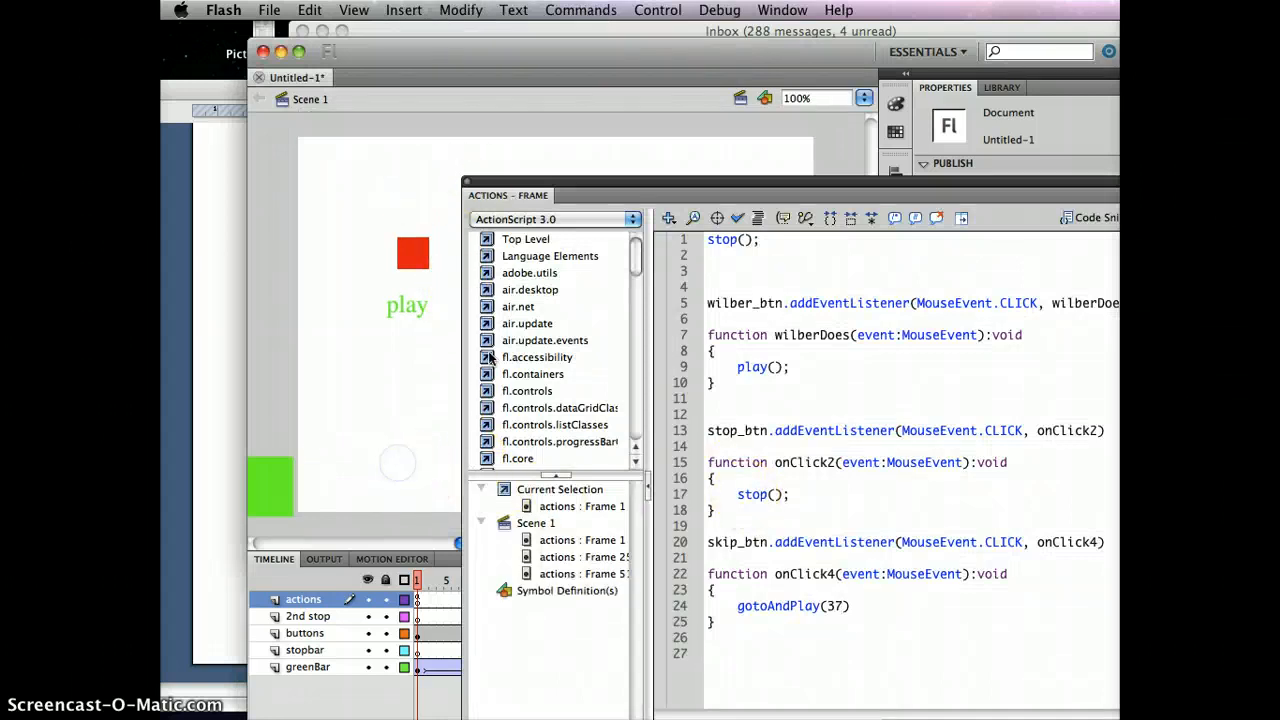
{"action": "left_click", "coordinate": [467, 183]}
{"action": "left_click", "coordinate": [645, 647]}
{"action": "left_click_drag", "start_coordinate": [645, 647], "coordinate": [680, 654]}
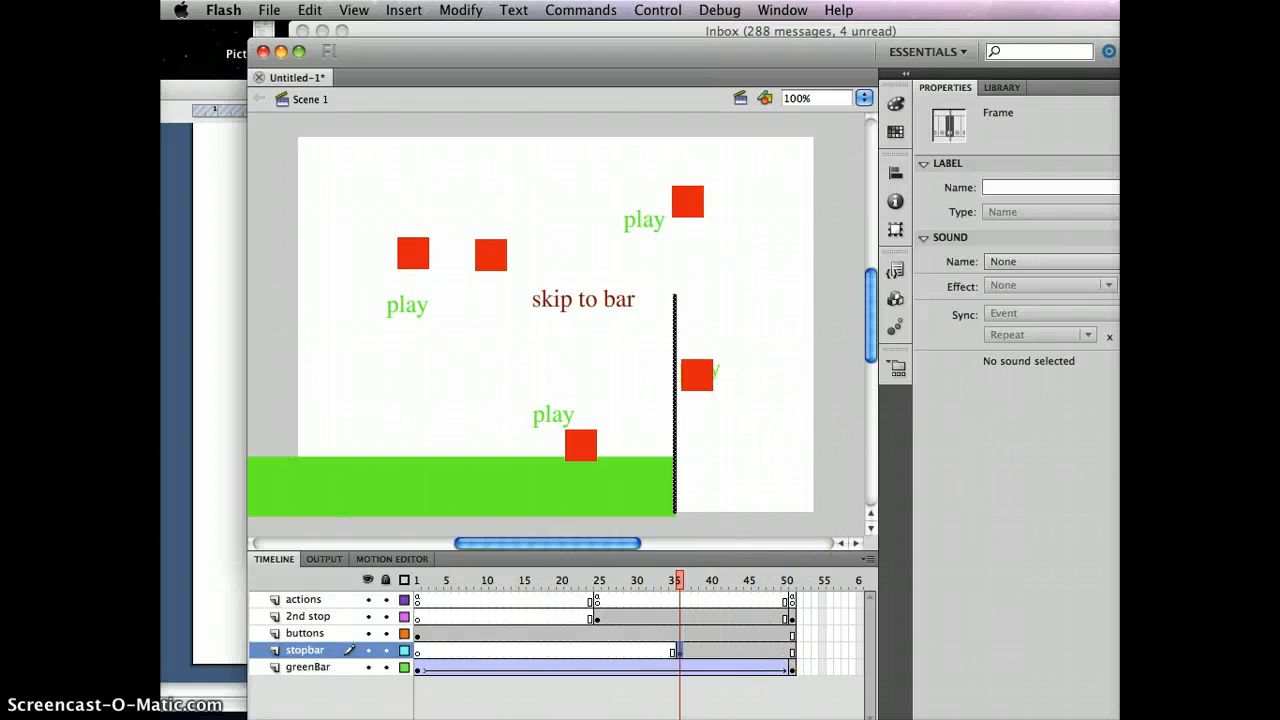
{"action": "key", "text": "super+Tab"}
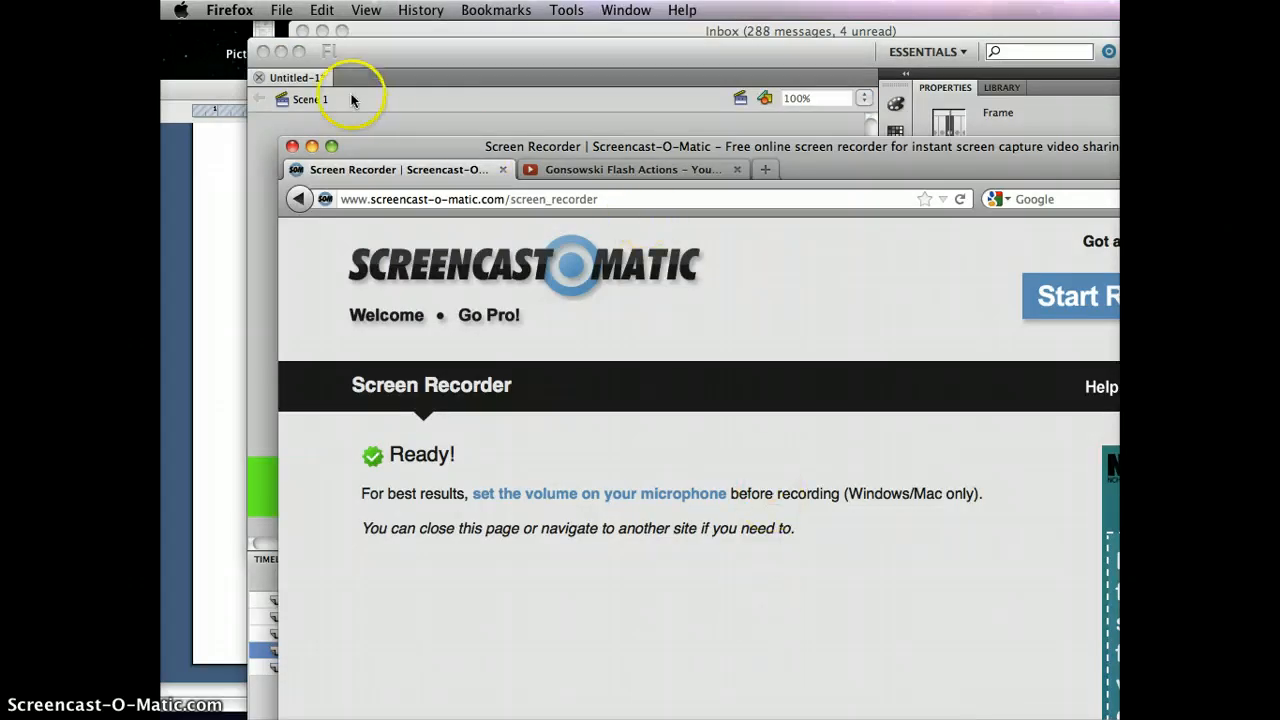
{"action": "left_click", "coordinate": [205, 146]}
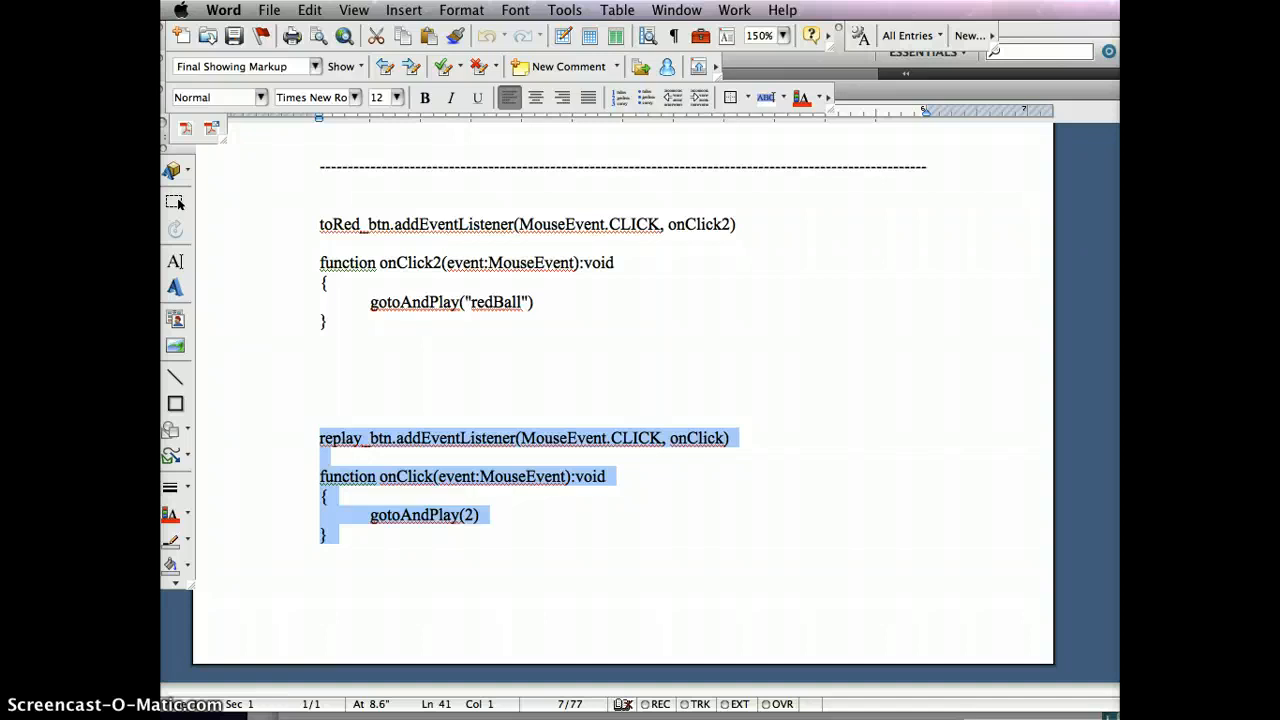
{"action": "key", "text": "super+Tab"}
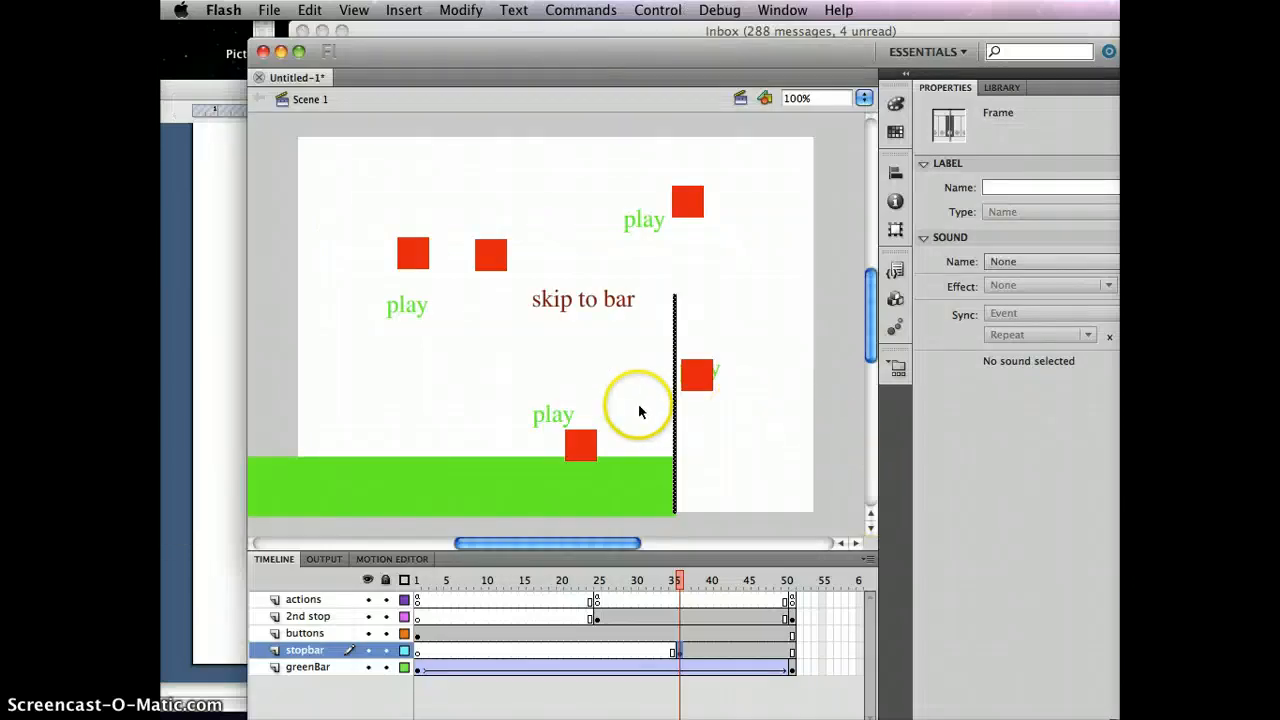
- Open the script on frame 1 of the actions layer and set the gotoAndPlay frame in onClick4 to 36
{"action": "left_click", "coordinate": [418, 600]}
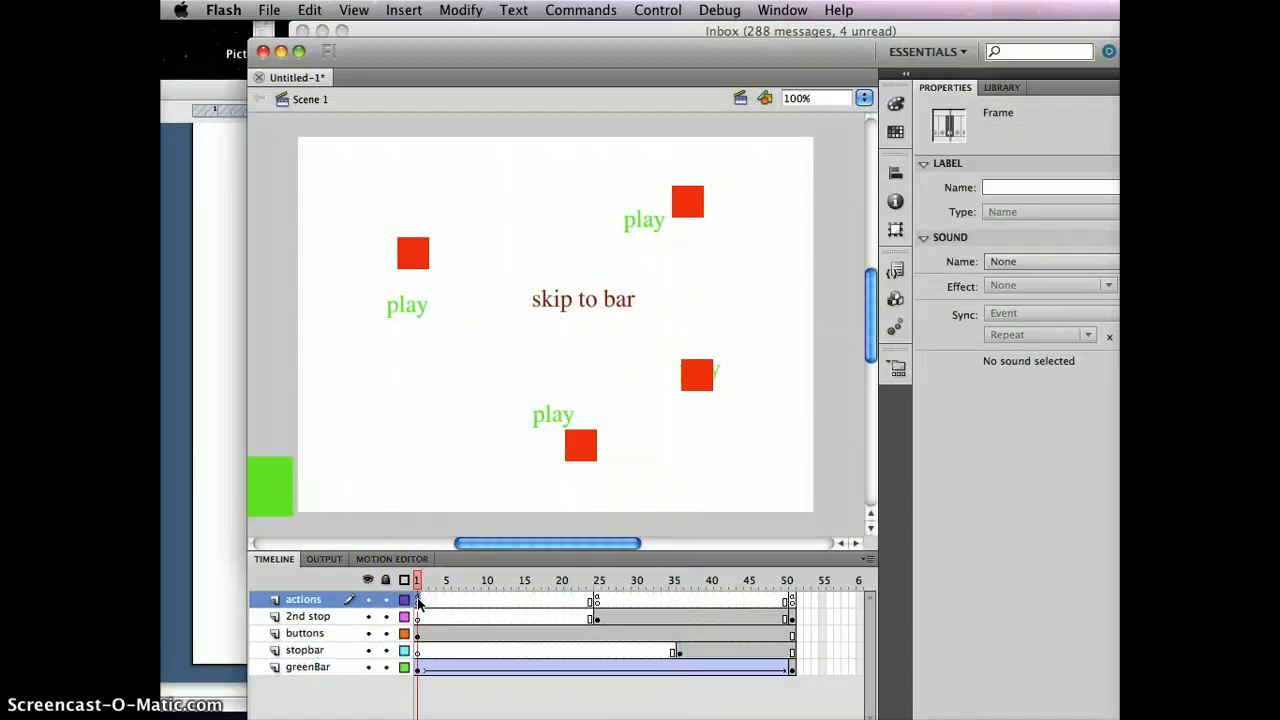
{"action": "key", "text": "F9"}
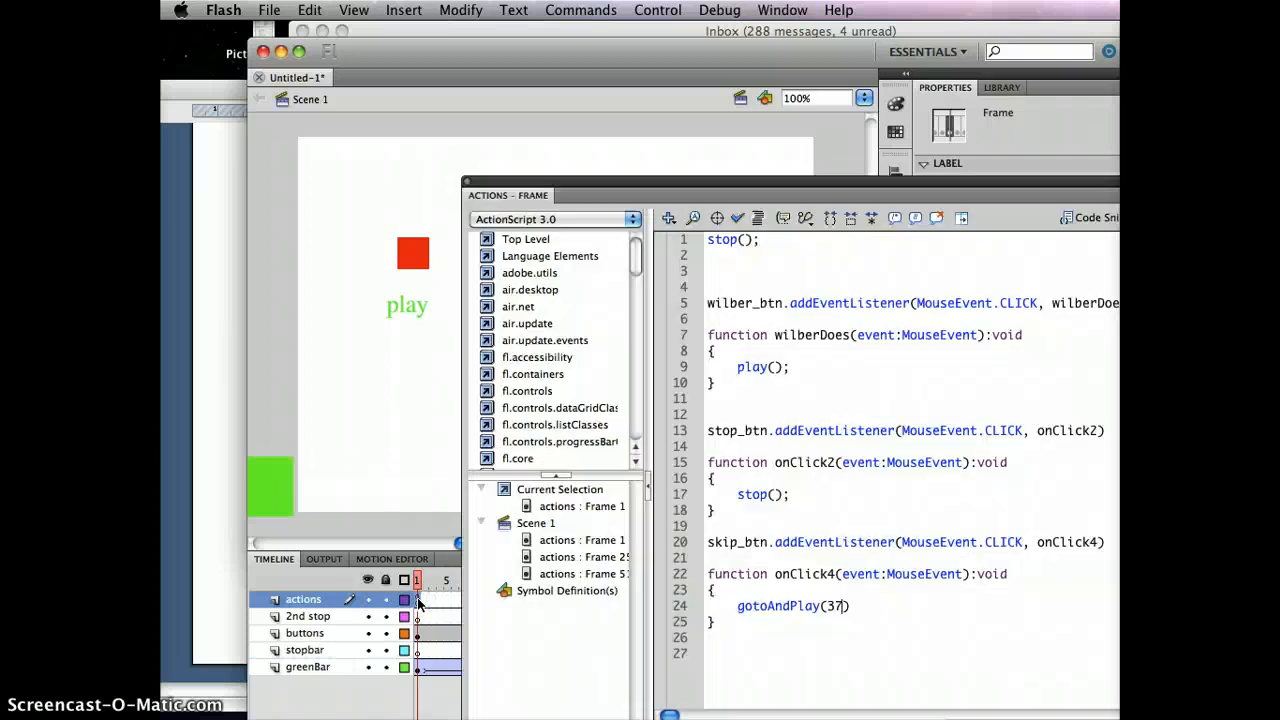
{"action": "double_click", "coordinate": [838, 606]}
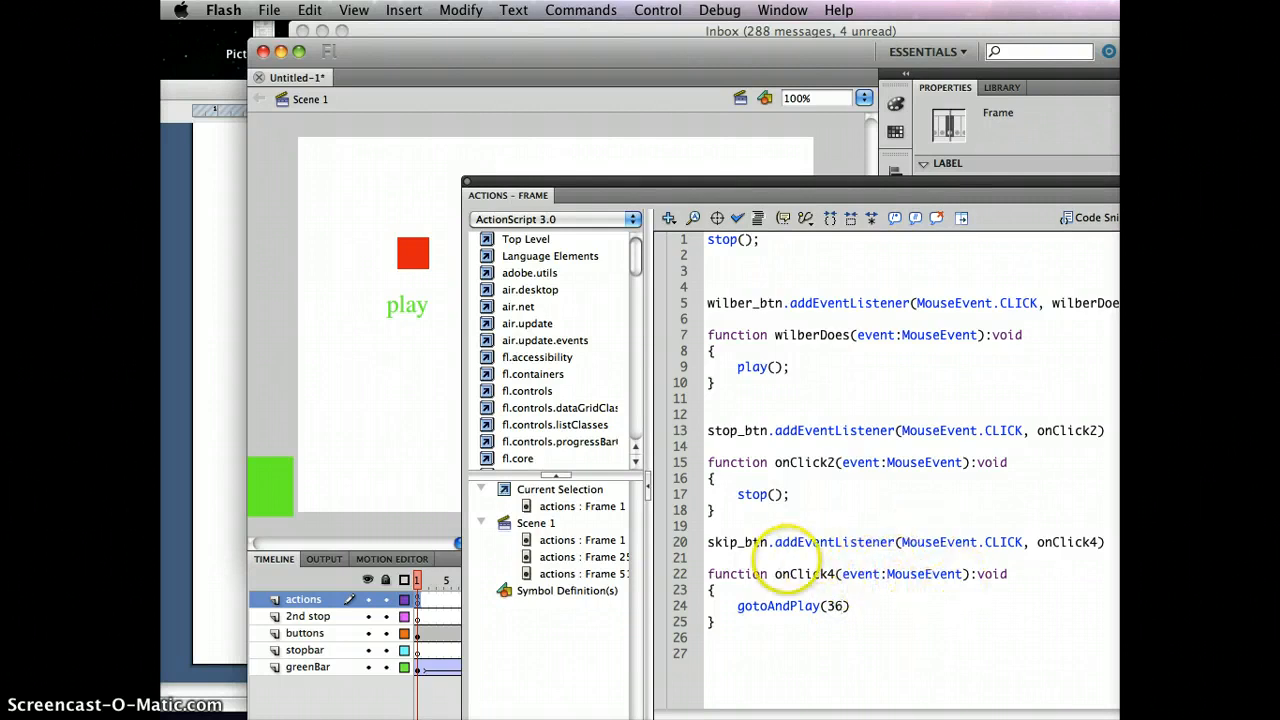
{"action": "left_click", "coordinate": [790, 606]}
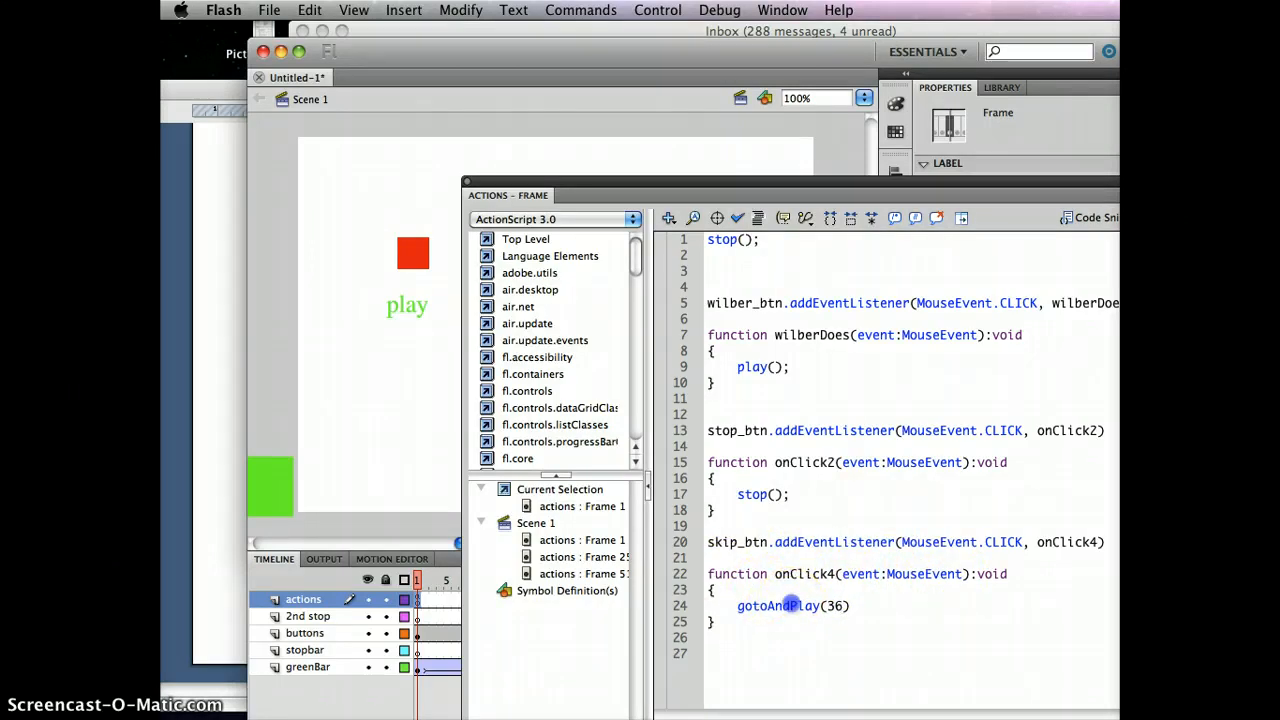
- Change gotoAndPlay(36) to gotoAndStop(36) in the onClick4 function of the frame 1 script
{"action": "key", "text": "Return"}
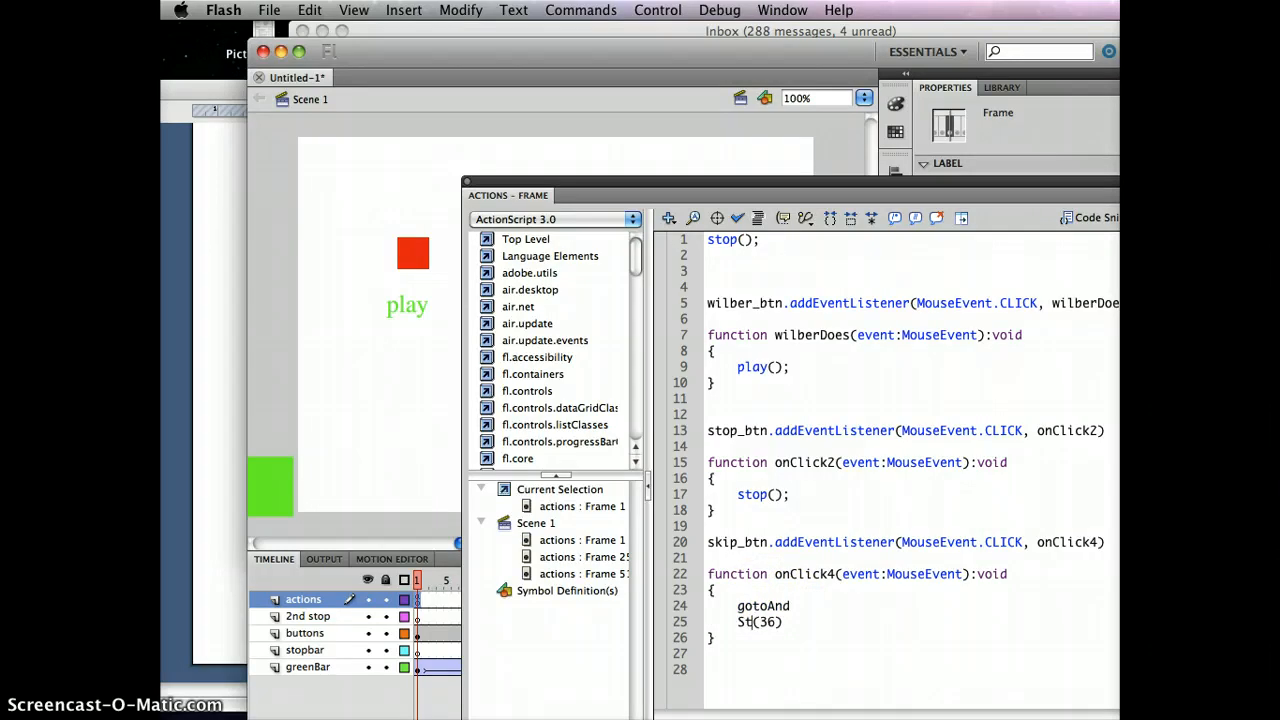
{"action": "left_click", "coordinate": [792, 605]}
{"action": "key", "text": "Delete"}
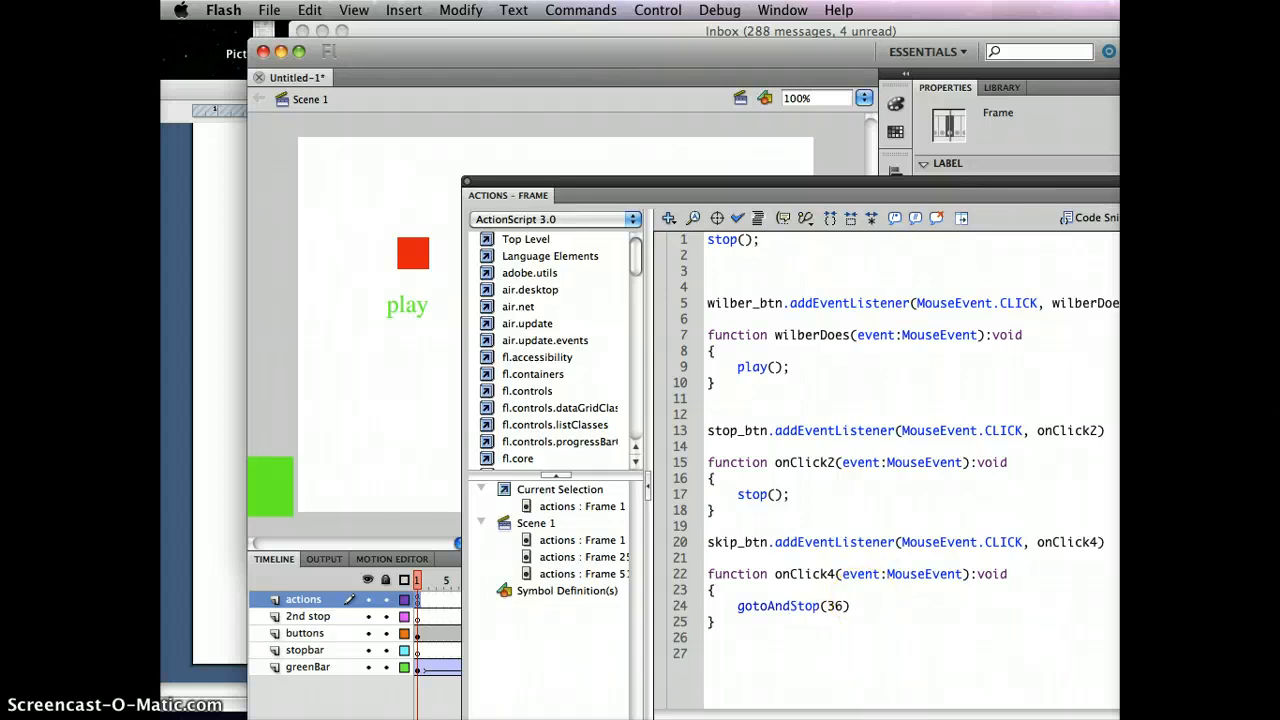
- Test the movie with its skip to bar and play buttons, and close the preview and the frame script
{"action": "key", "text": "super+Return"}
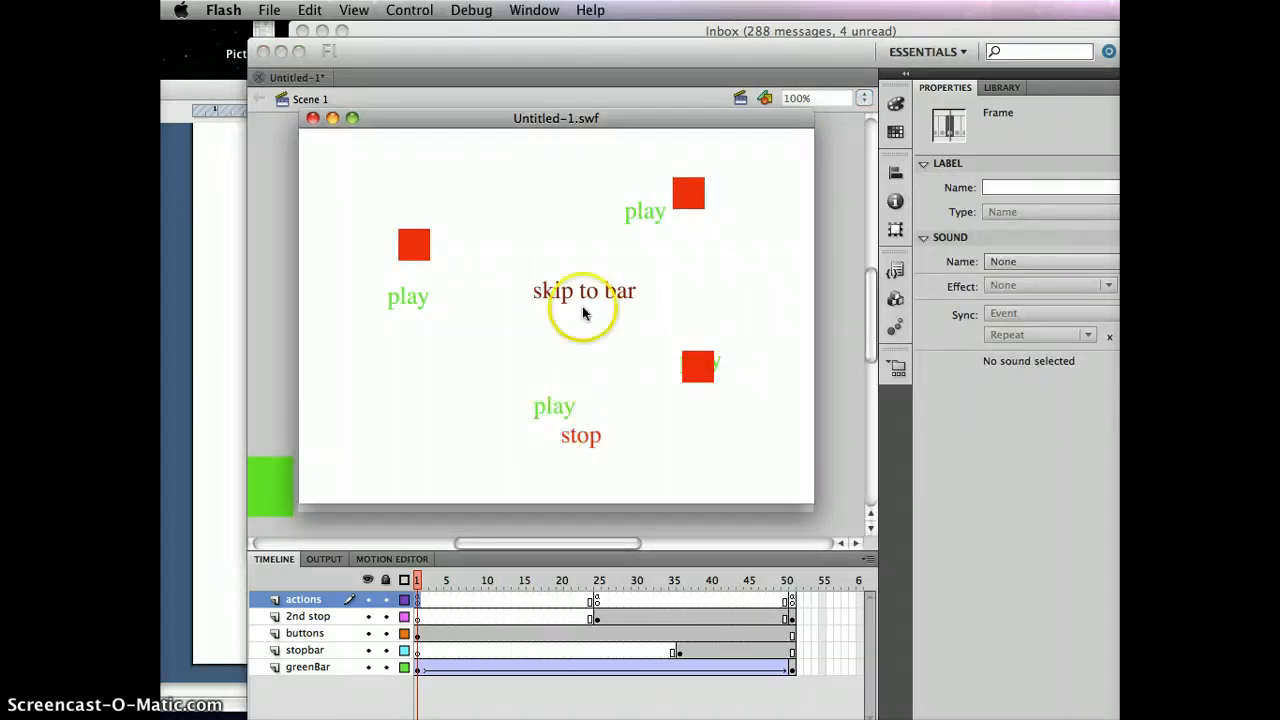
{"action": "left_click", "coordinate": [587, 300]}
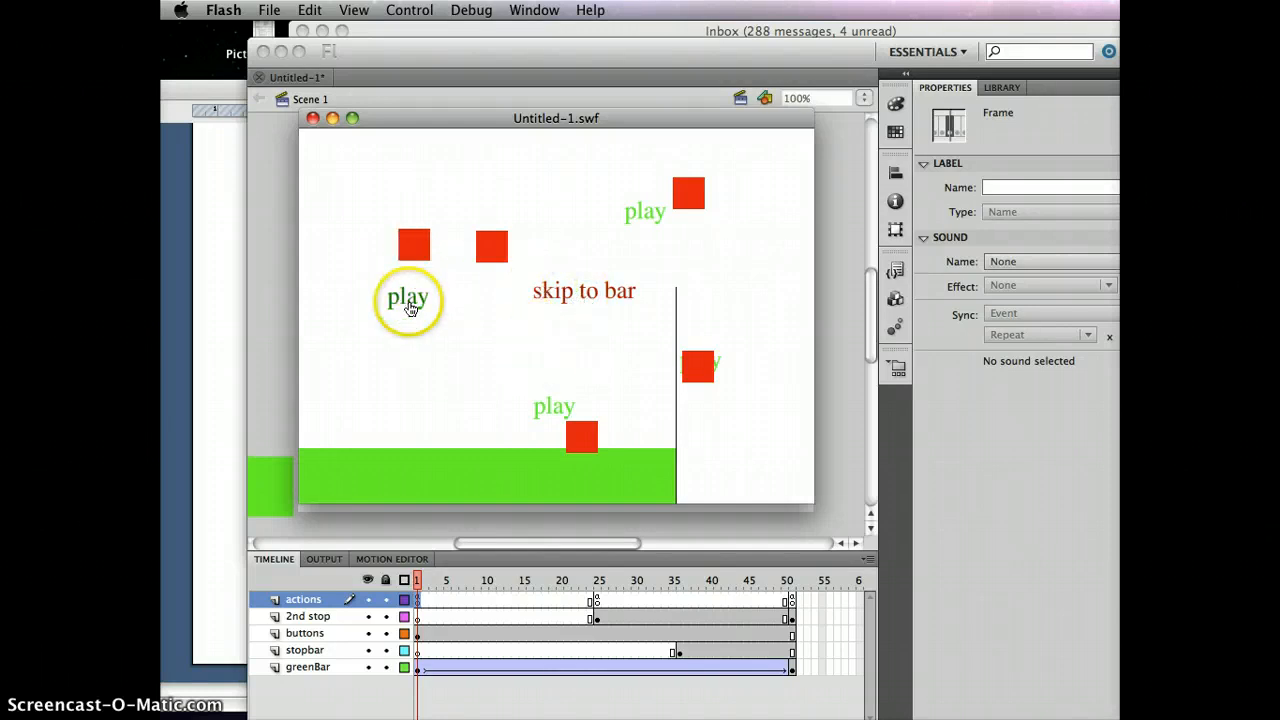
{"action": "left_click", "coordinate": [409, 302]}
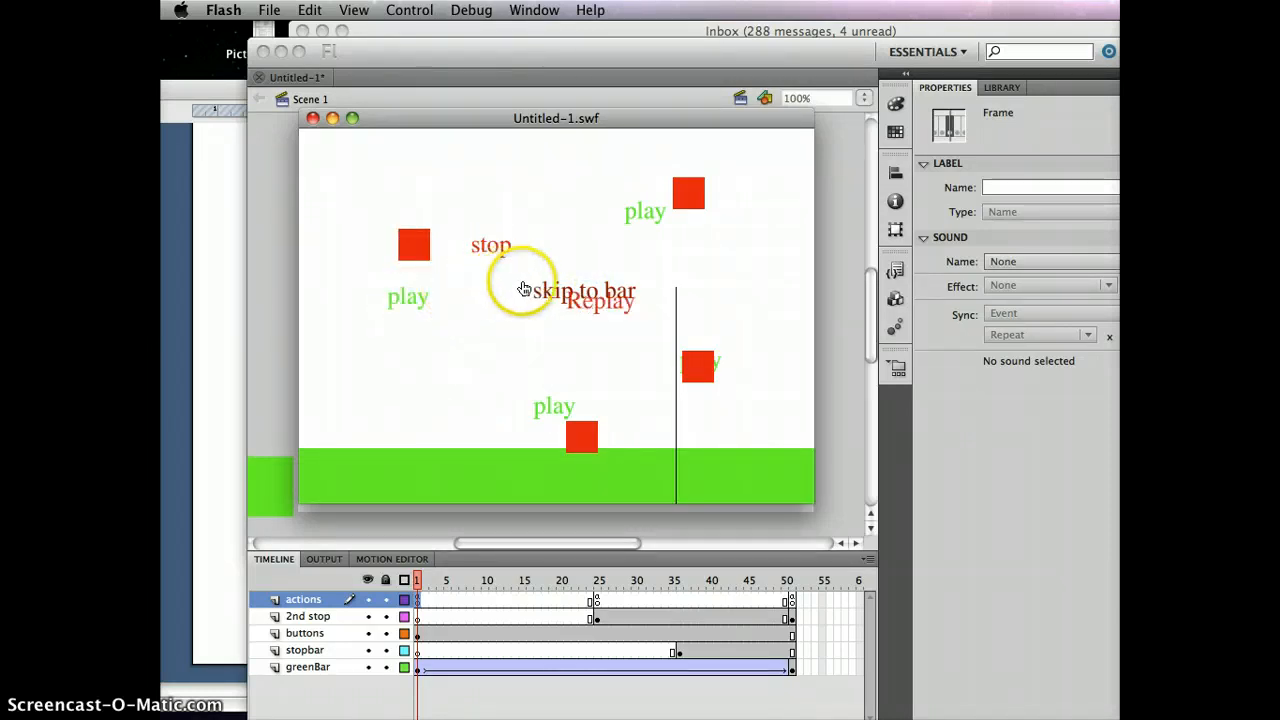
{"action": "left_click", "coordinate": [577, 305]}
{"action": "left_click", "coordinate": [559, 292]}
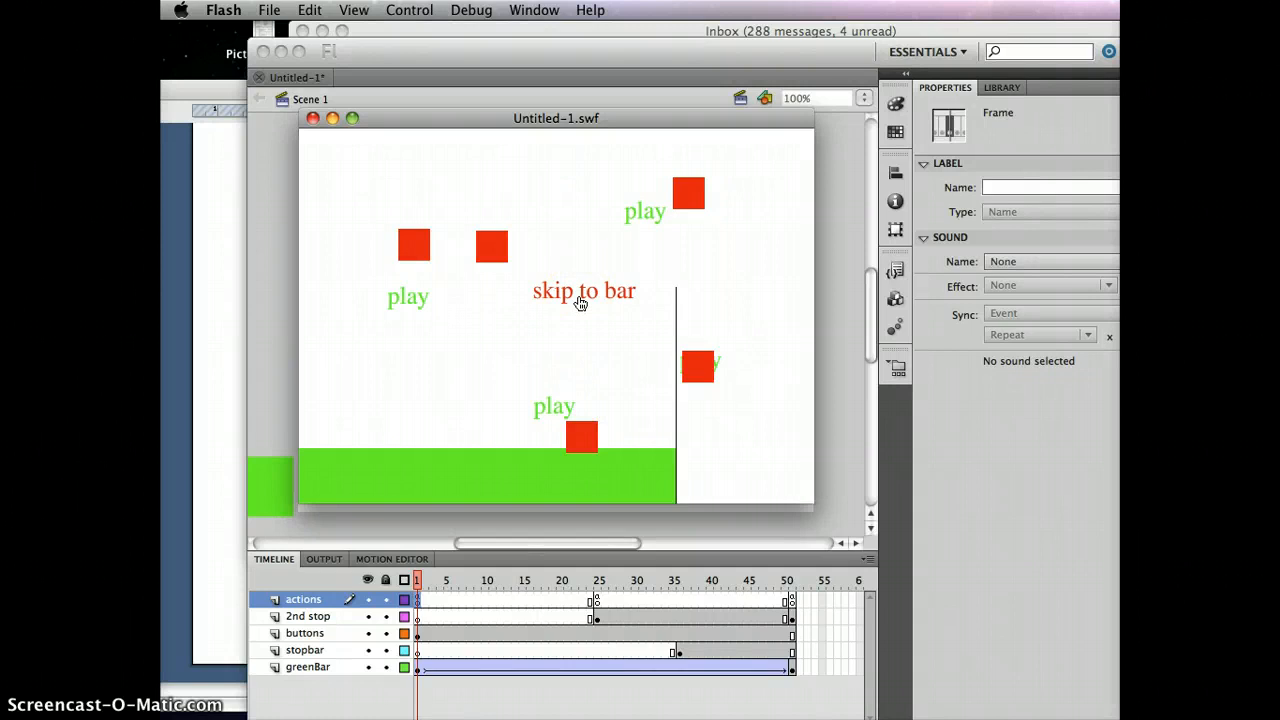
{"action": "left_click", "coordinate": [313, 119]}
{"action": "left_click_drag", "start_coordinate": [470, 205], "coordinate": [472, 185]}
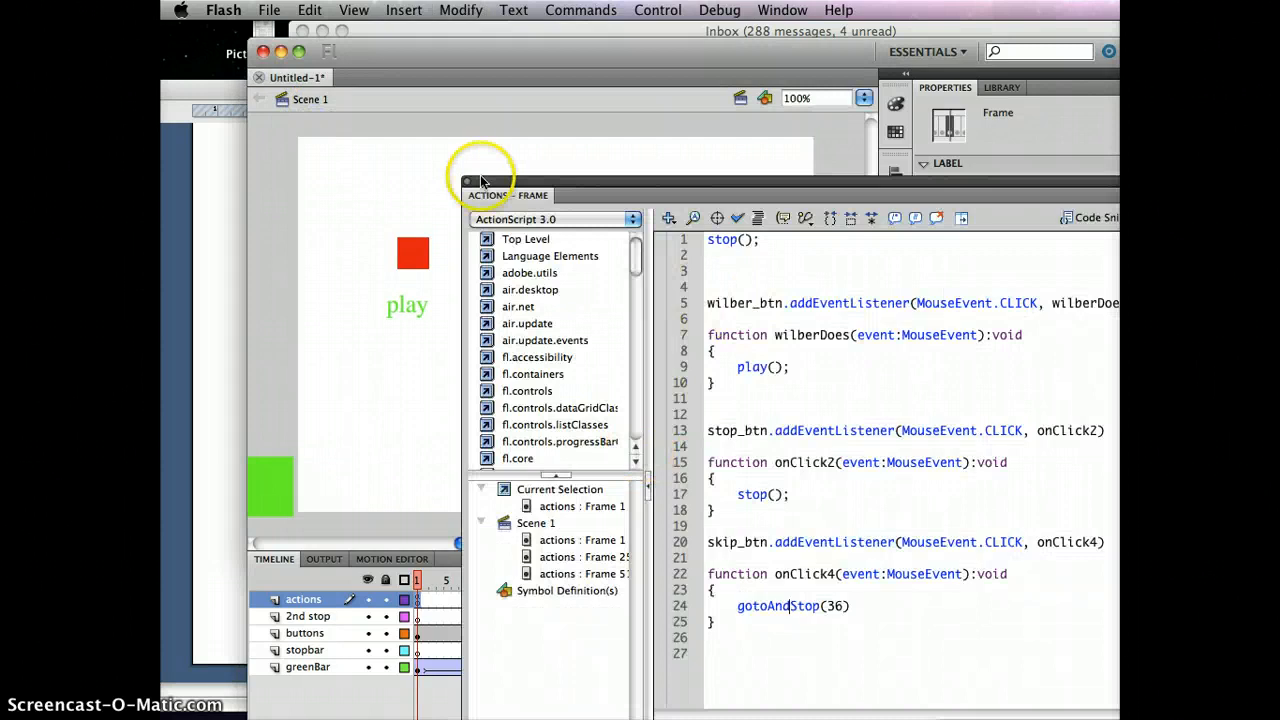
{"action": "left_click", "coordinate": [471, 182]}
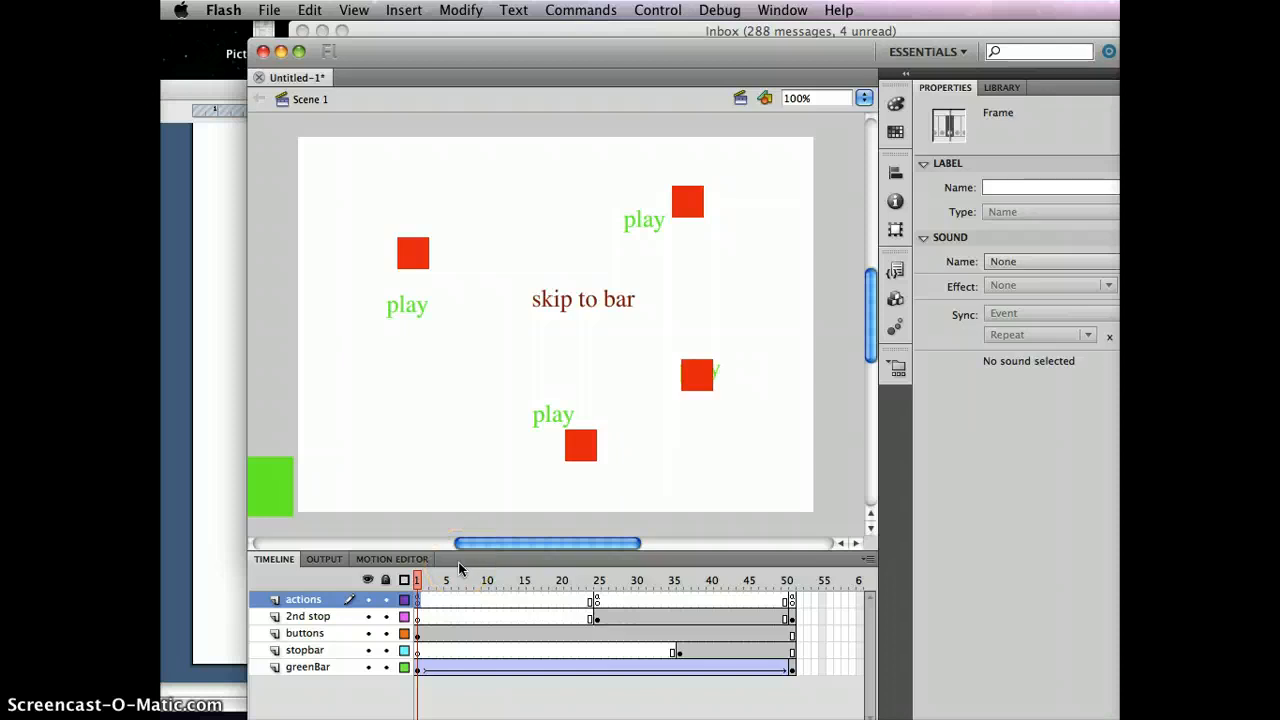
- Select frame 1 of the buttons layer, try the skip to bar button in a test movie, and close the preview
{"action": "left_click", "coordinate": [566, 612]}
{"action": "left_click", "coordinate": [418, 636]}
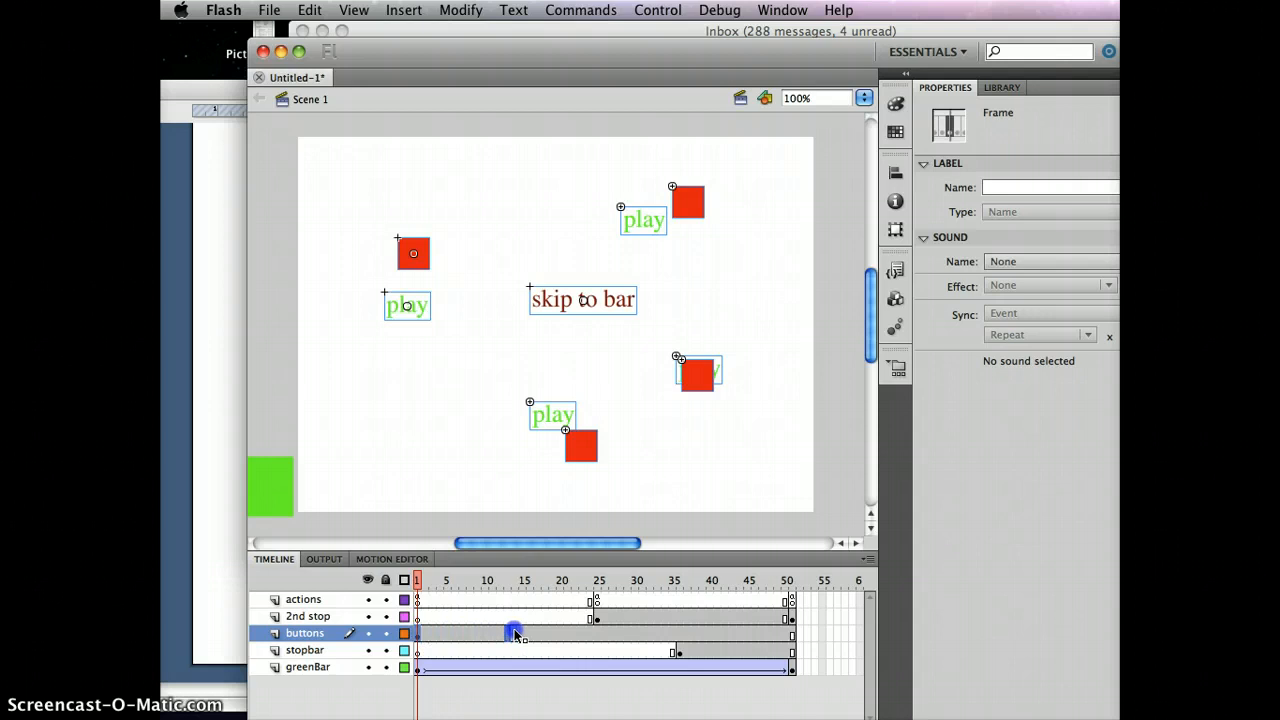
{"action": "left_click_drag", "start_coordinate": [580, 636], "coordinate": [418, 640]}
{"action": "key", "text": "super+Return"}
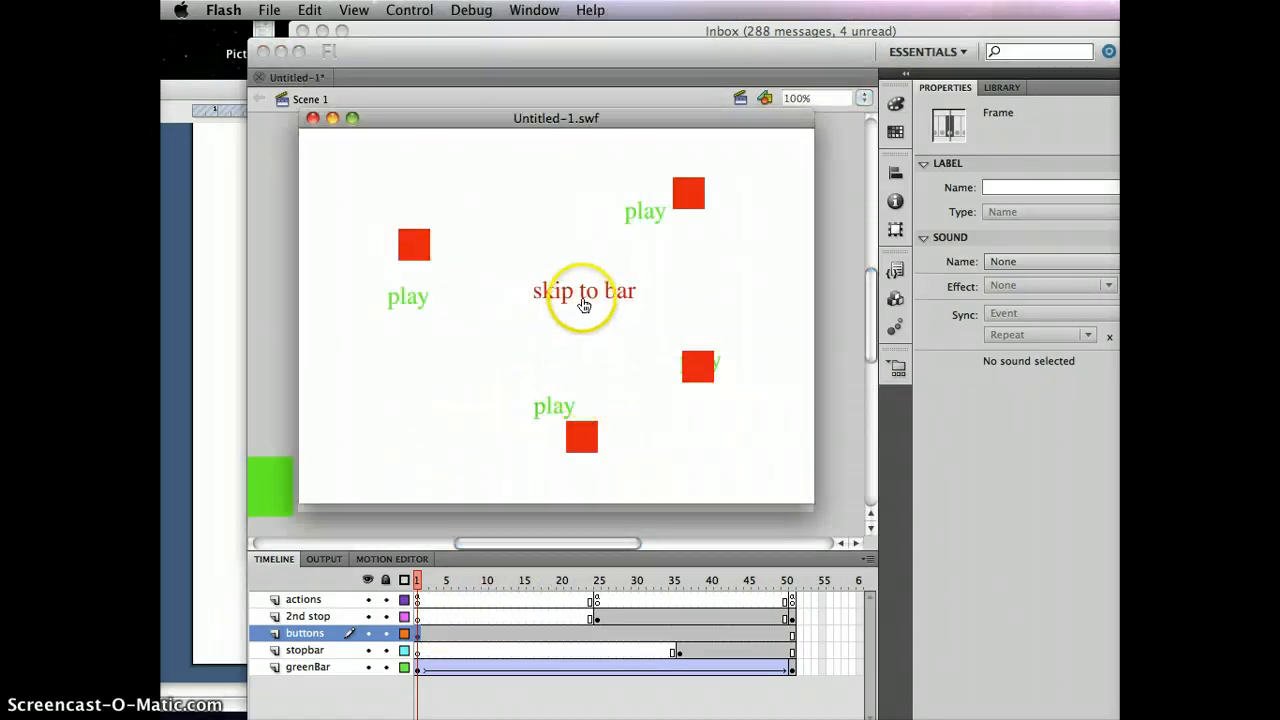
{"action": "left_click", "coordinate": [585, 292]}
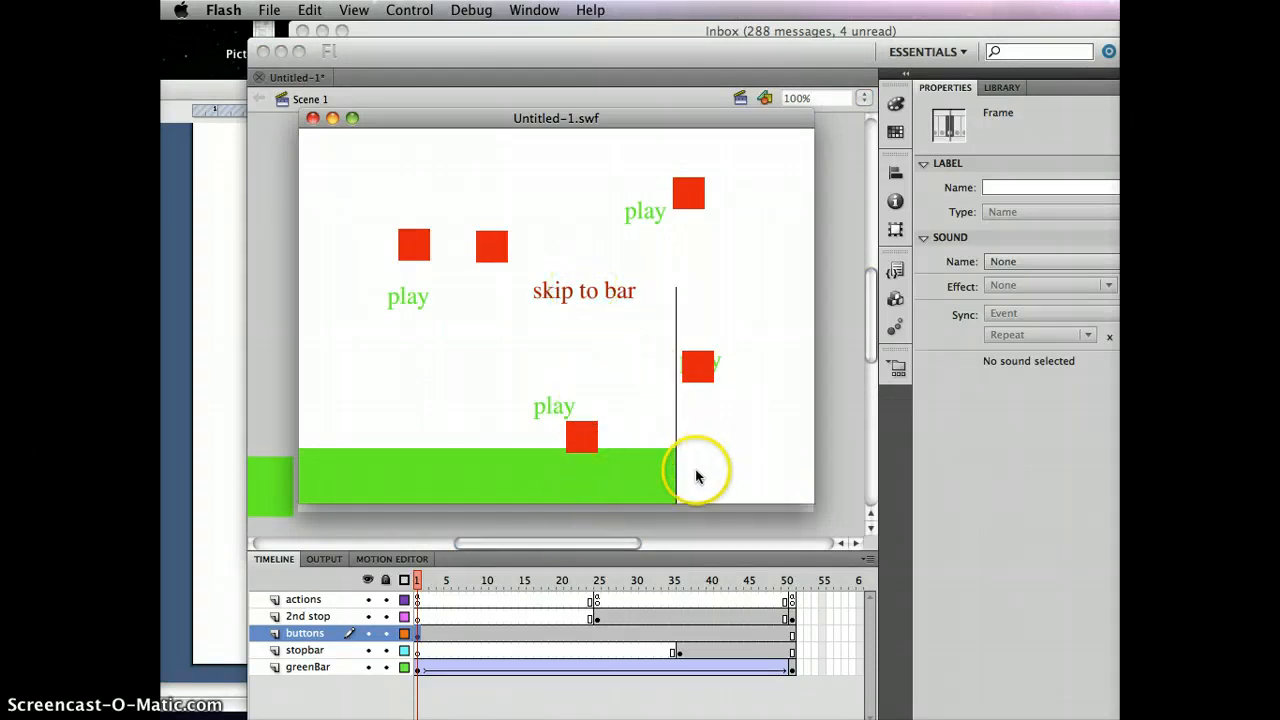
{"action": "left_click", "coordinate": [312, 119]}
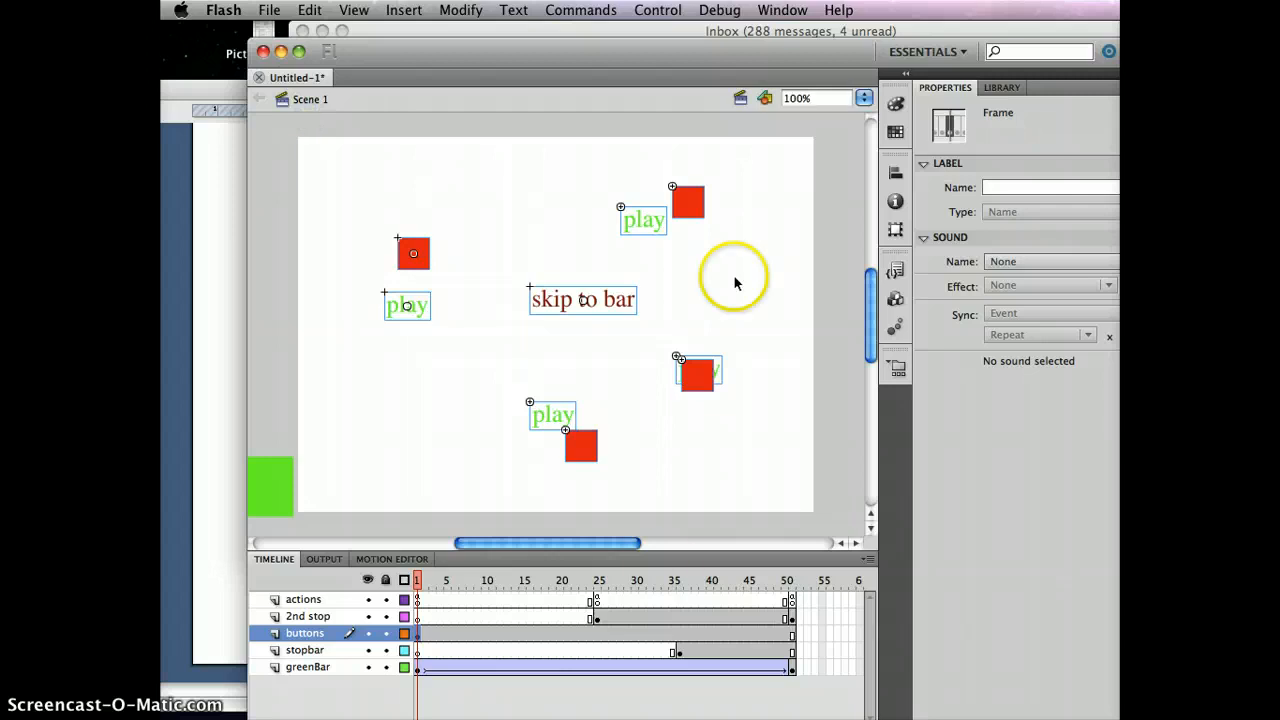
{"action": "left_click", "coordinate": [597, 601]}
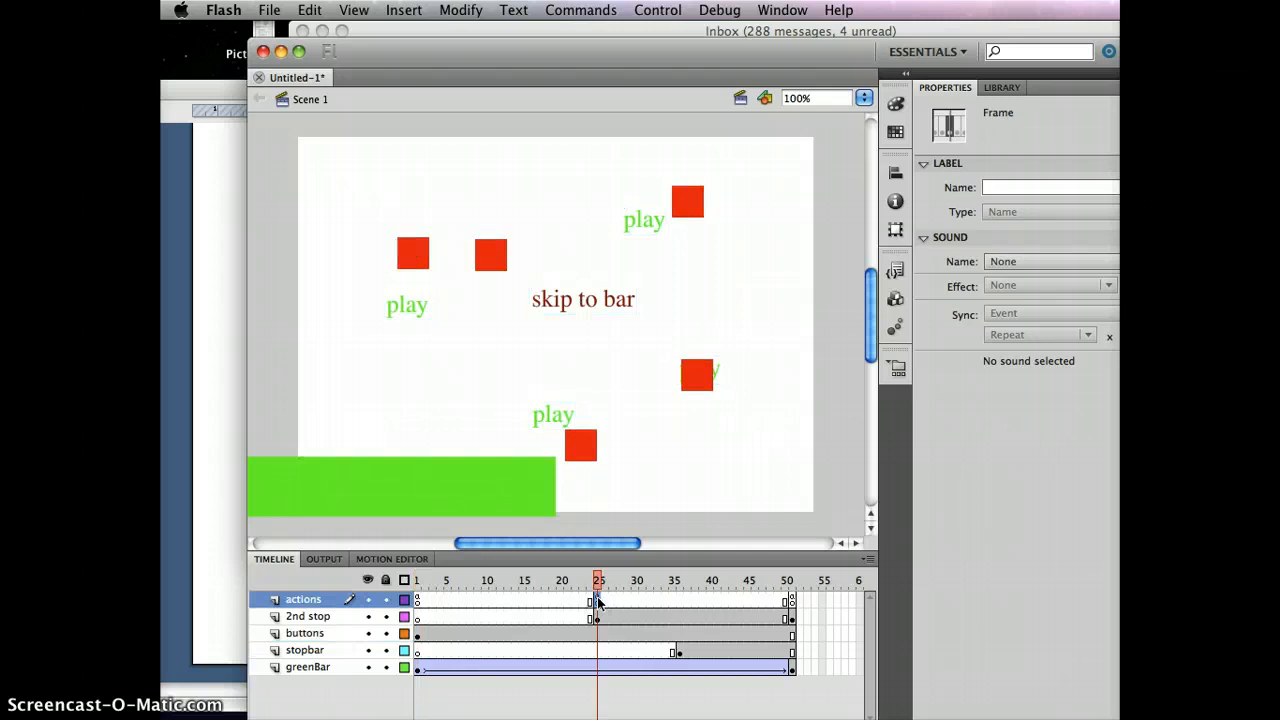
{"action": "key", "text": "F9"}
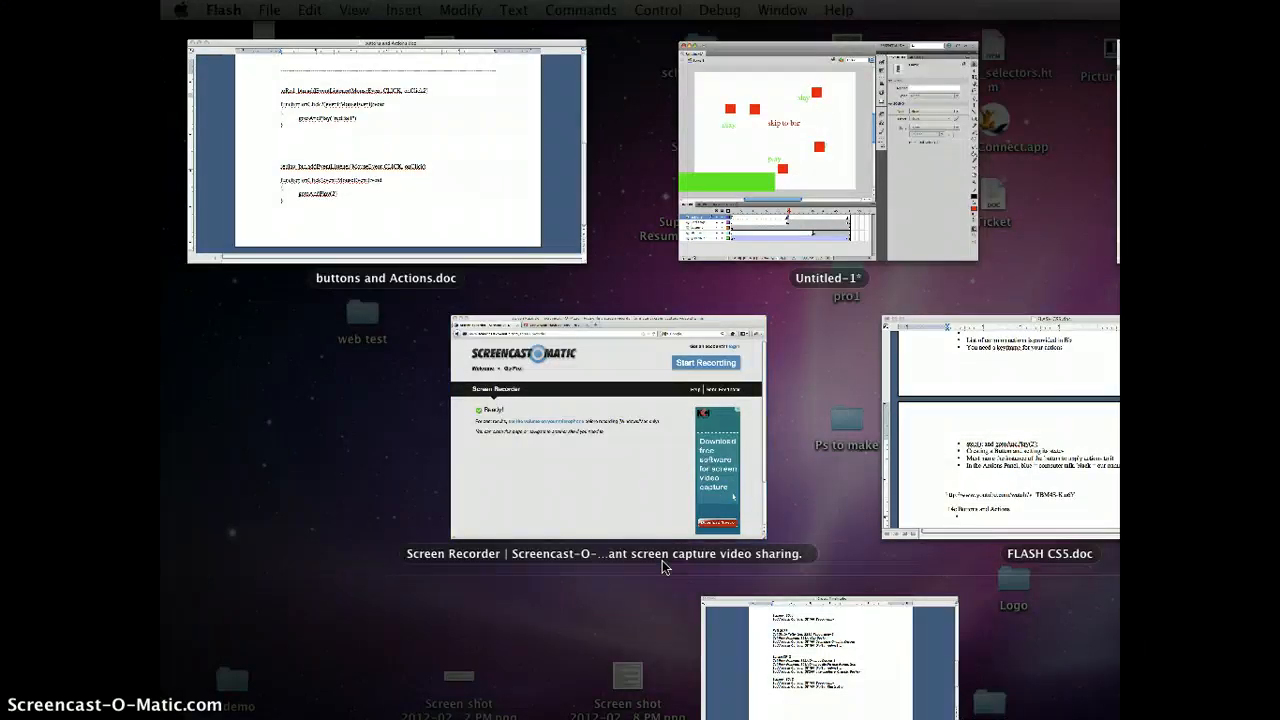
{"action": "key", "text": "F9"}
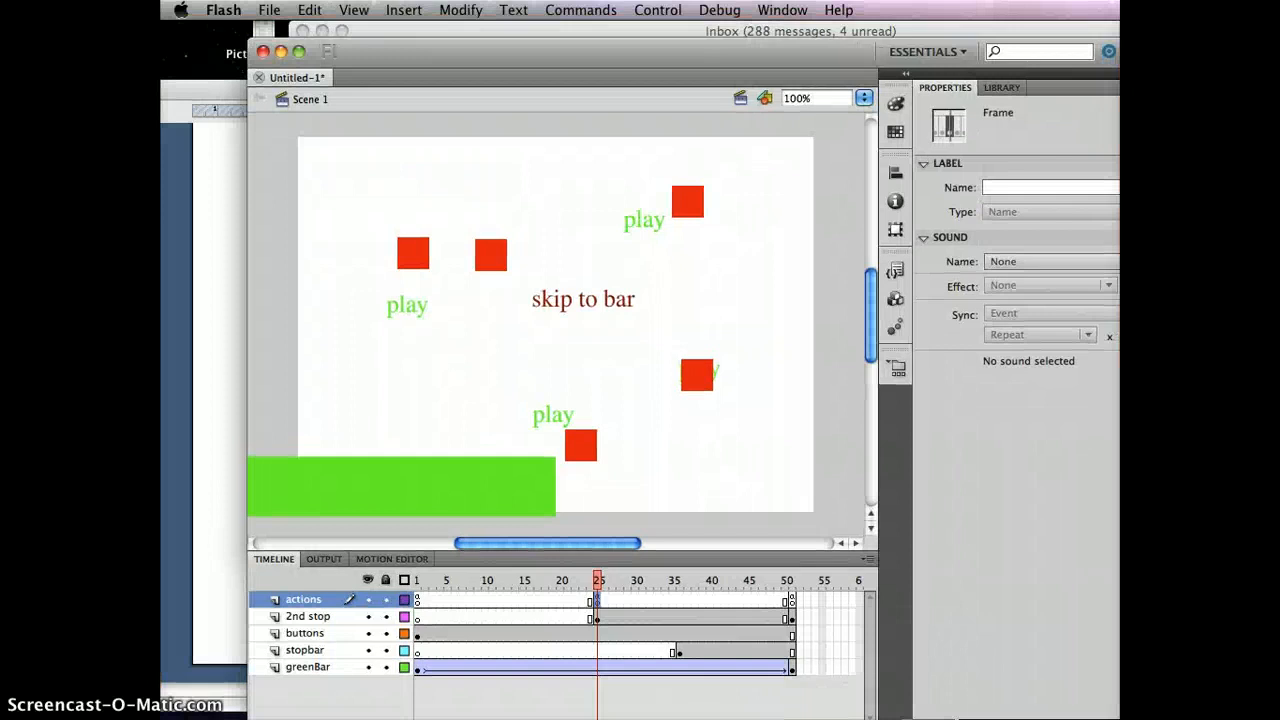
- Open the script on frame 1 of the actions layer, change gotoAndStop(36) to gotoAndPlay(36) in onClick4, and close the script
{"action": "left_click", "coordinate": [423, 582]}
{"action": "key", "text": "alt+F9"}
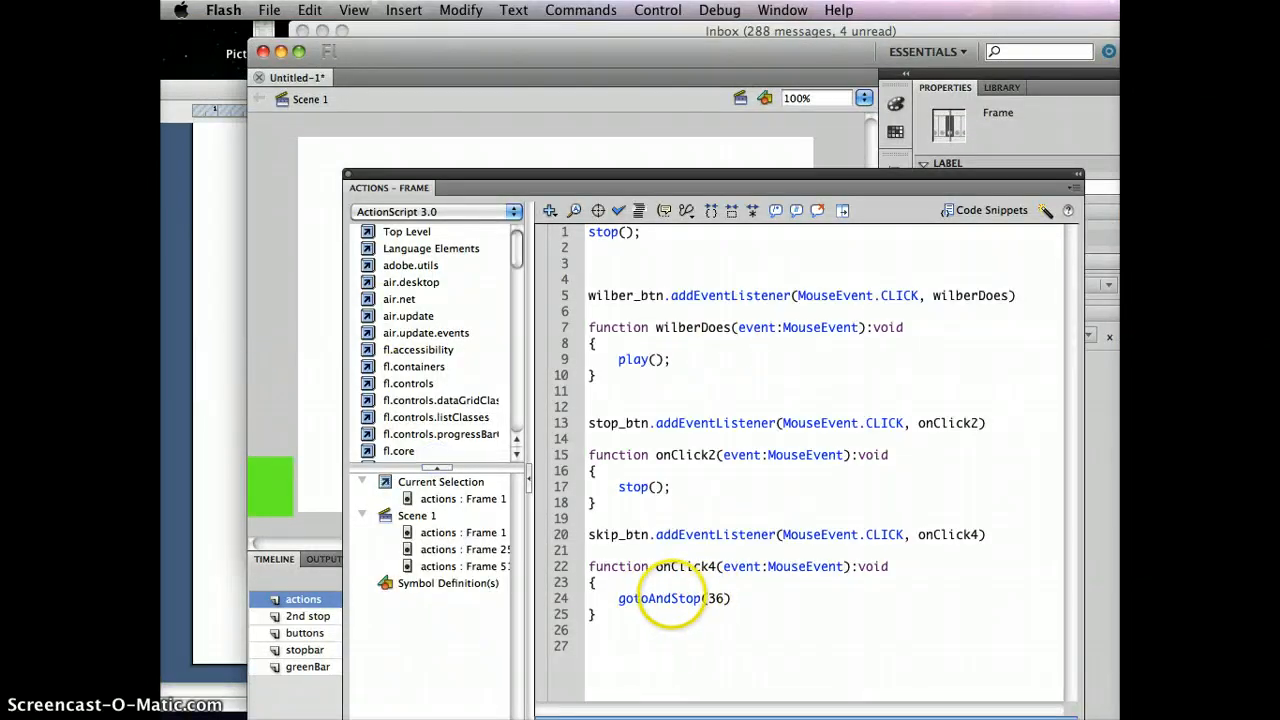
{"action": "left_click_drag", "start_coordinate": [671, 598], "coordinate": [700, 598]}
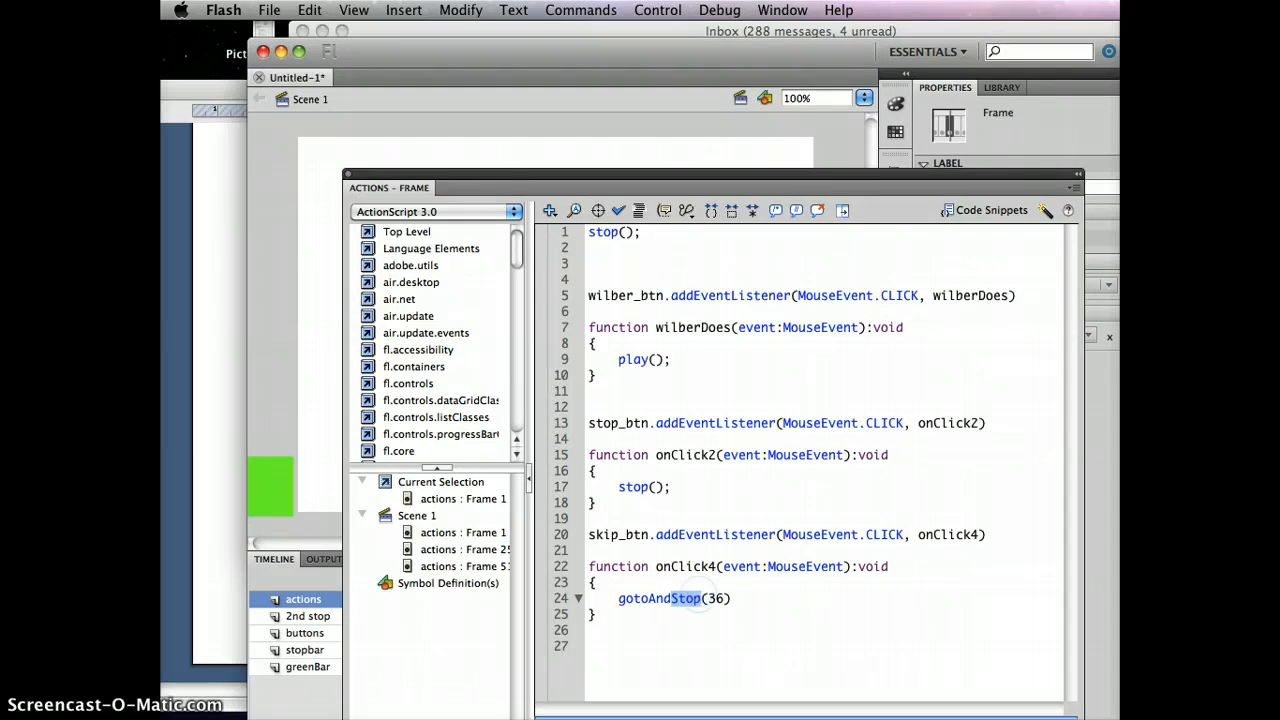
{"action": "type", "text": "Play"}
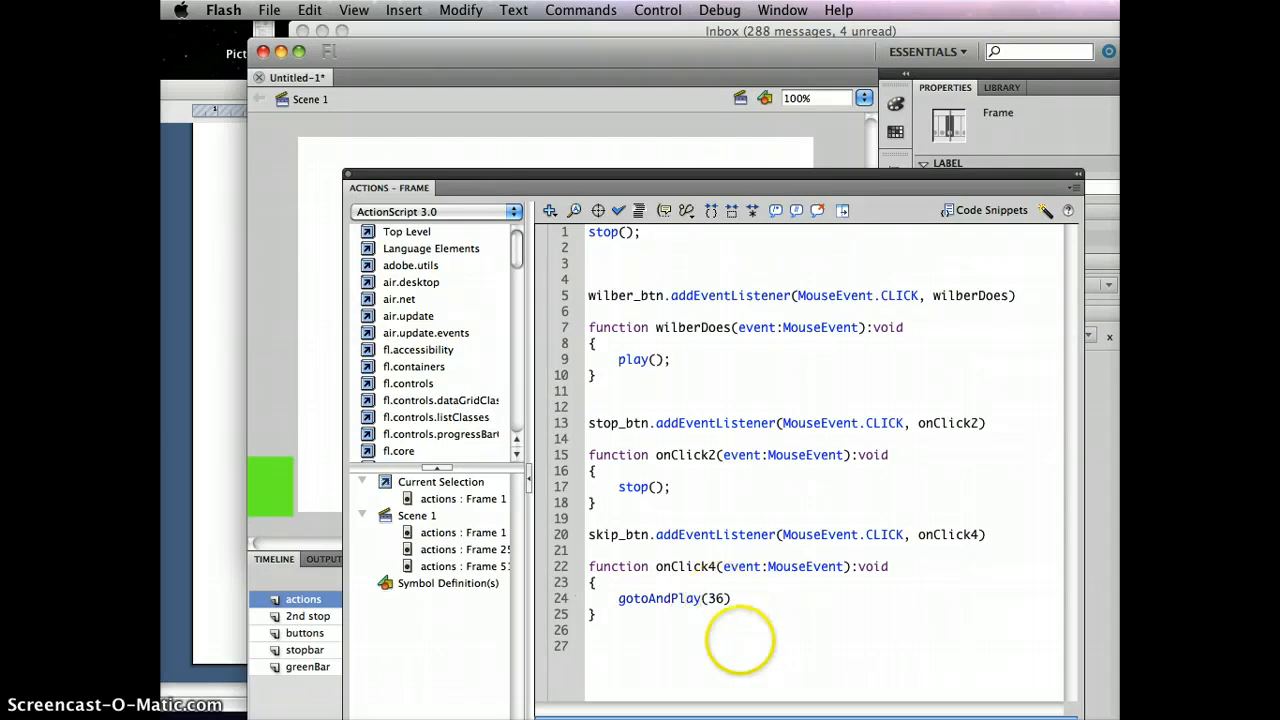
{"action": "left_click", "coordinate": [737, 645]}
{"action": "left_click", "coordinate": [348, 177]}
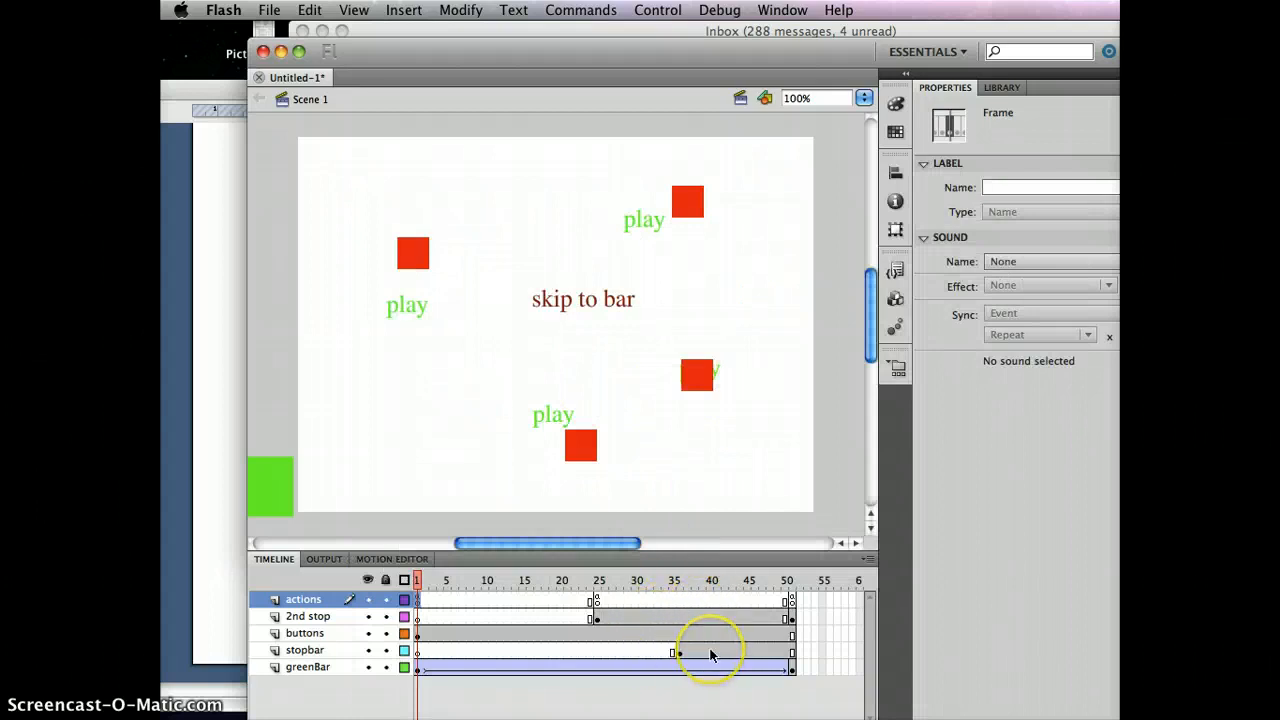
- Insert frames at frame 10 across all five layers until the stopbar layer's keyframe sits at frame 59
{"action": "left_click", "coordinate": [746, 599]}
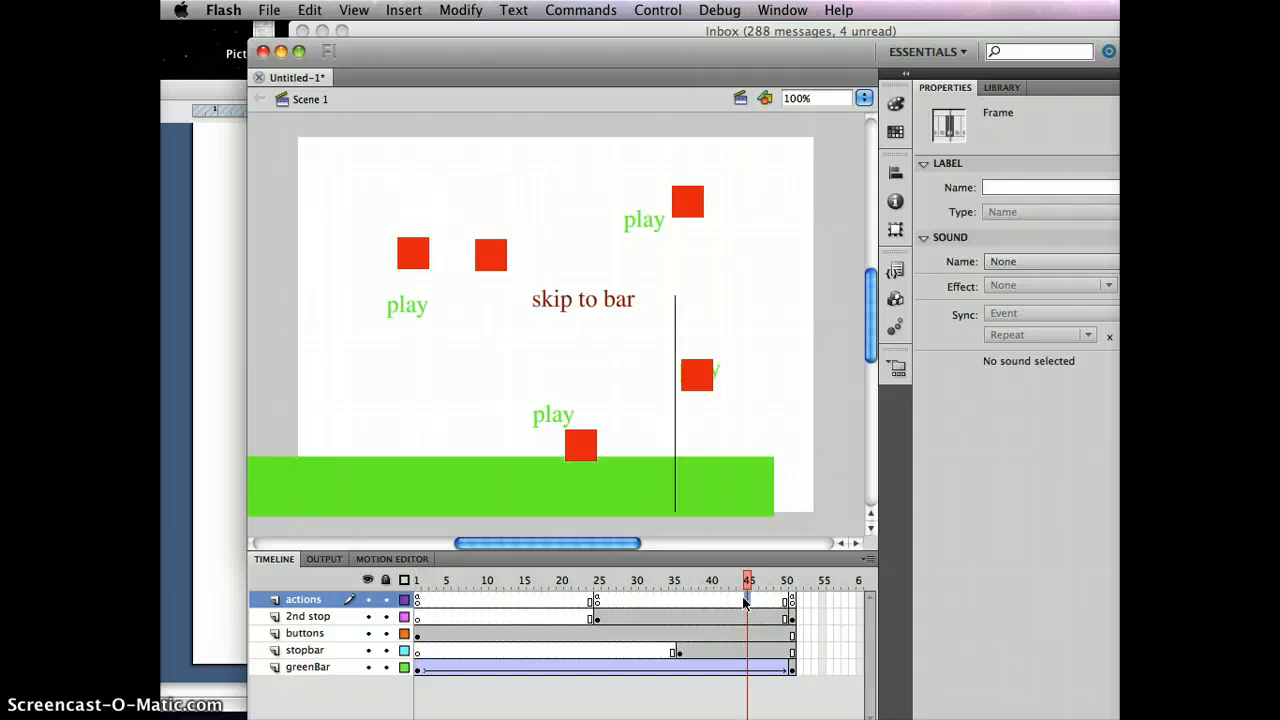
{"action": "left_click_drag", "start_coordinate": [486, 604], "coordinate": [486, 671]}
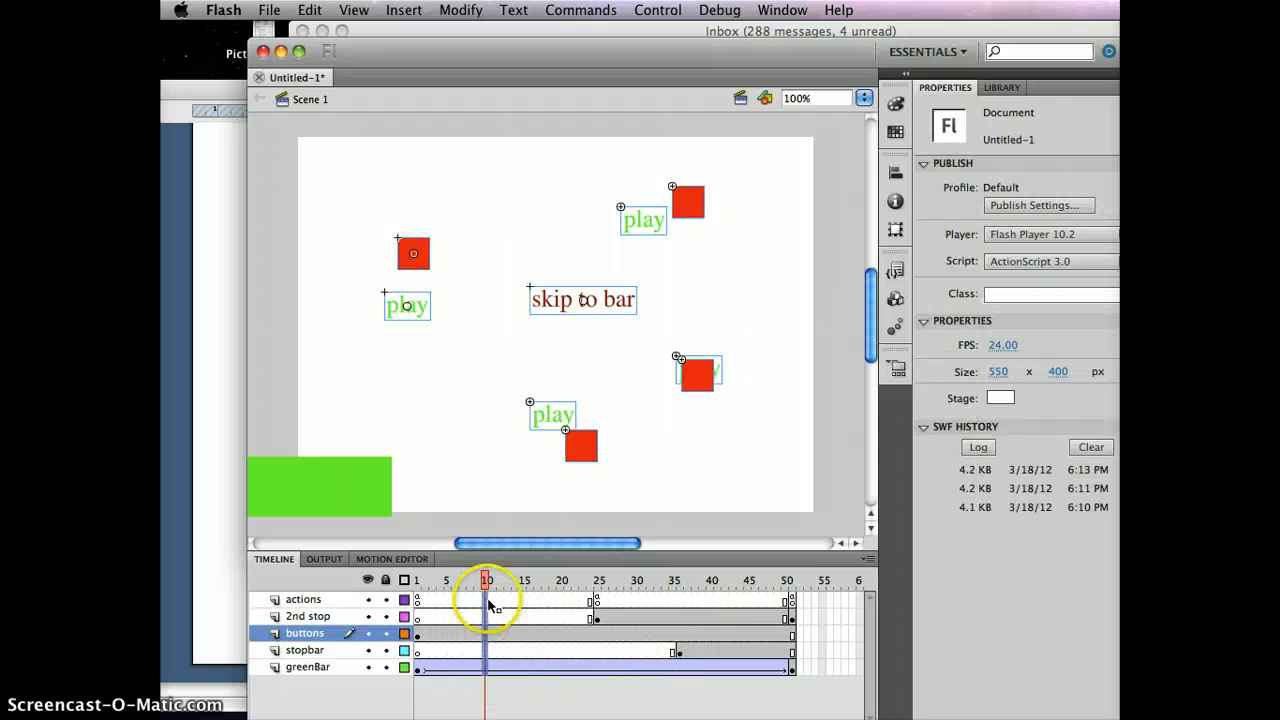
{"action": "key", "text": "F5"}
{"action": "key", "text": "F5"}
{"action": "key", "text": "F5"}
{"action": "key", "text": "F5"}
{"action": "key", "text": "F5"}
{"action": "key", "text": "F5"}
{"action": "key", "text": "F5"}
{"action": "key", "text": "F5"}
{"action": "key", "text": "F5"}
{"action": "key", "text": "F5"}
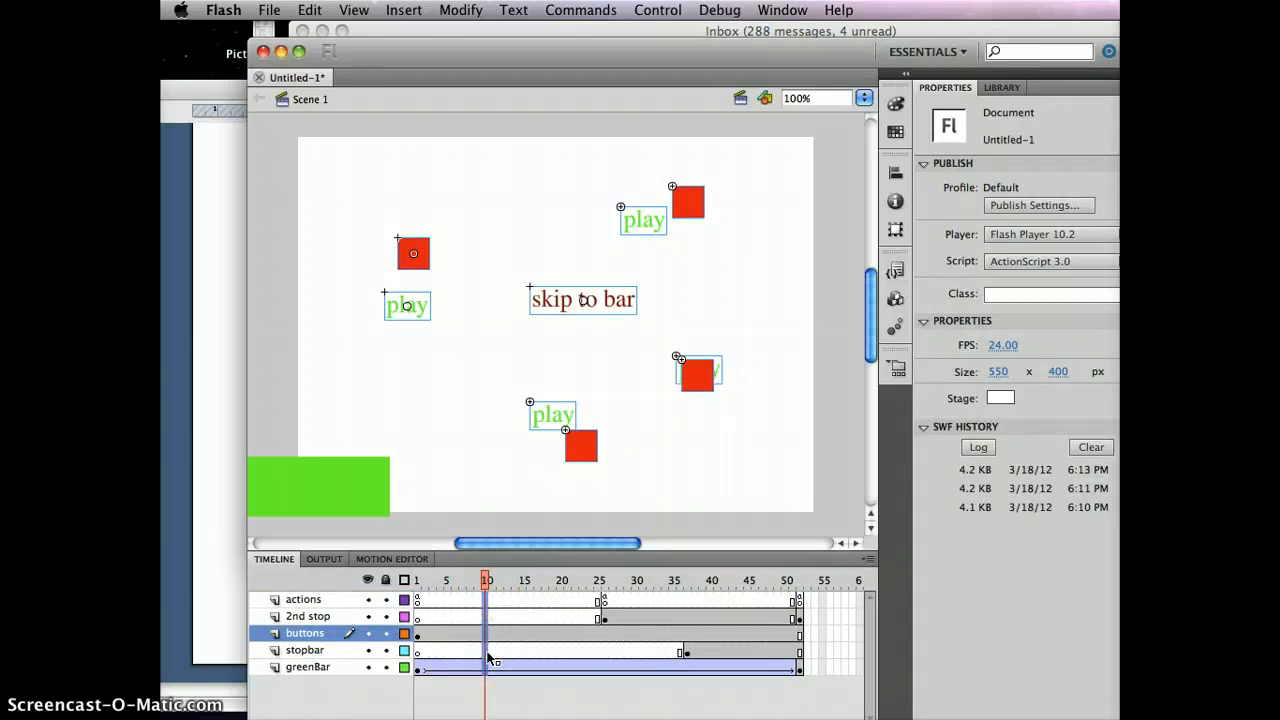
{"action": "key", "text": "F5"}
{"action": "key", "text": "F5"}
{"action": "key", "text": "F5"}
{"action": "key", "text": "F5"}
{"action": "key", "text": "F5"}
{"action": "key", "text": "F5"}
{"action": "key", "text": "F5"}
{"action": "key", "text": "F5"}
{"action": "key", "text": "F5"}
{"action": "key", "text": "F5"}
{"action": "key", "text": "F5"}
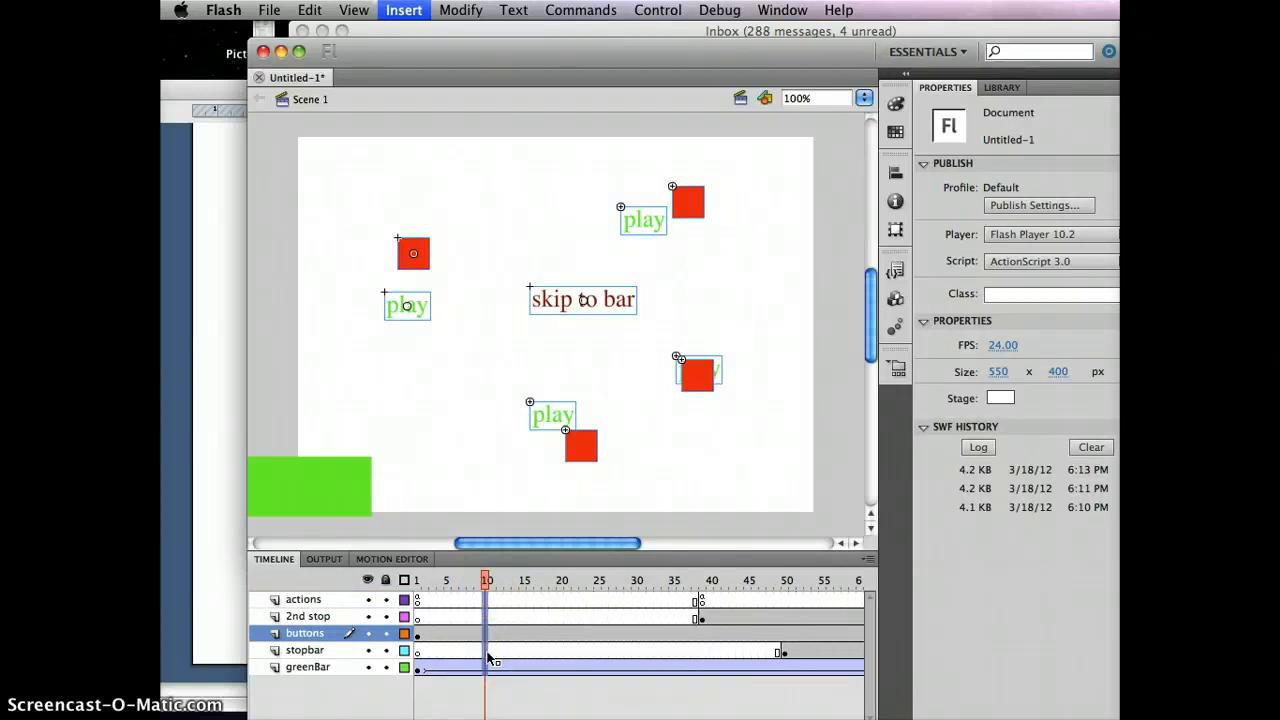
{"action": "key", "text": "F5"}
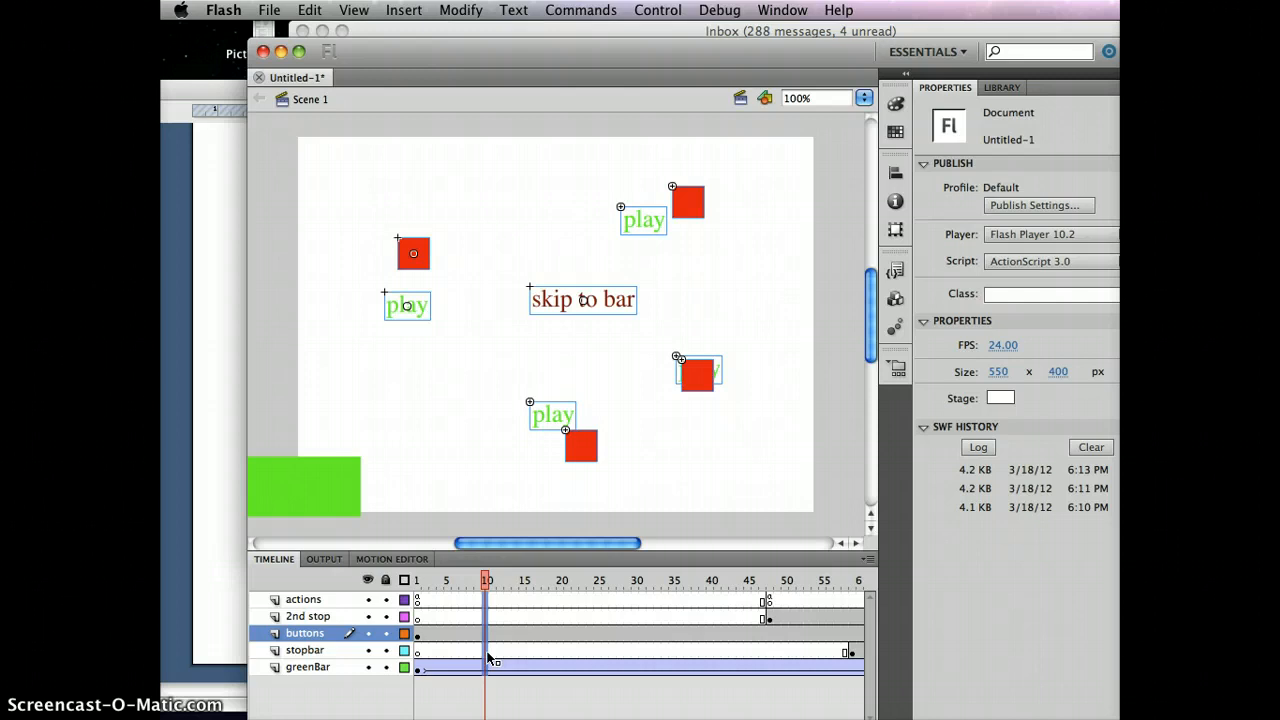
- Test the movie with the lengthened timeline using the skip to bar button, and close the preview
{"action": "key", "text": "super+Return"}
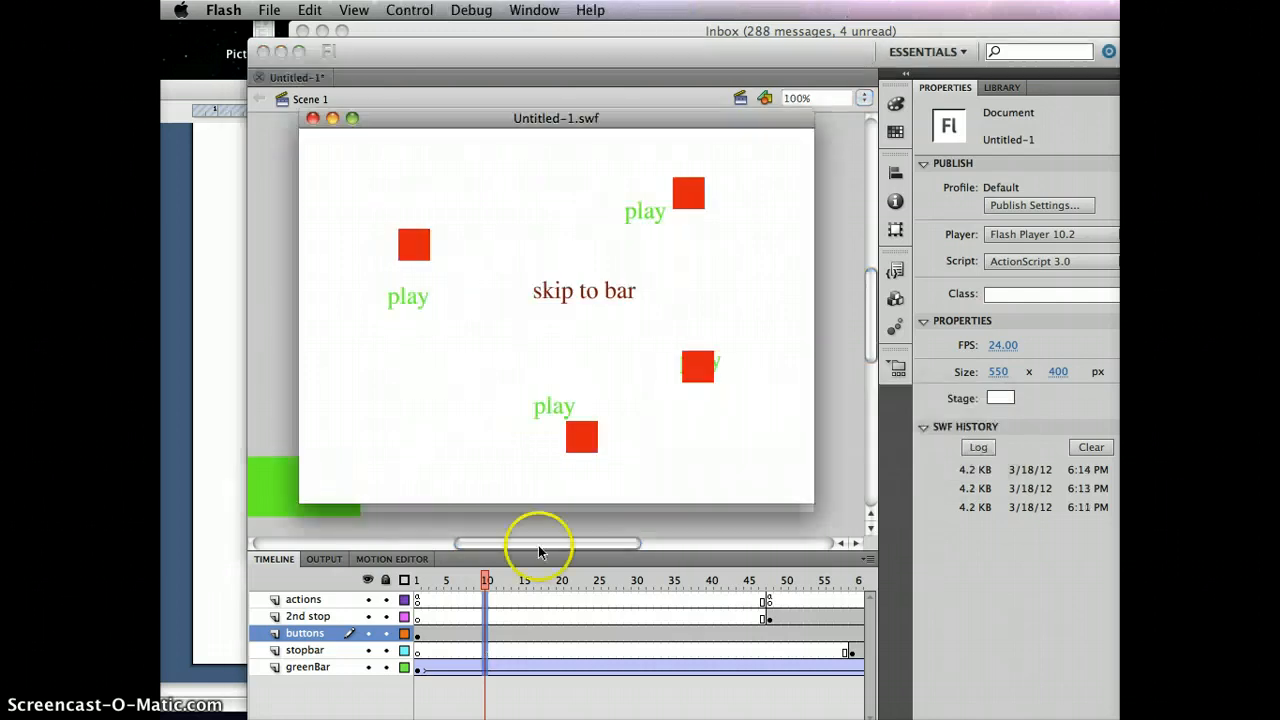
{"action": "left_click", "coordinate": [593, 292]}
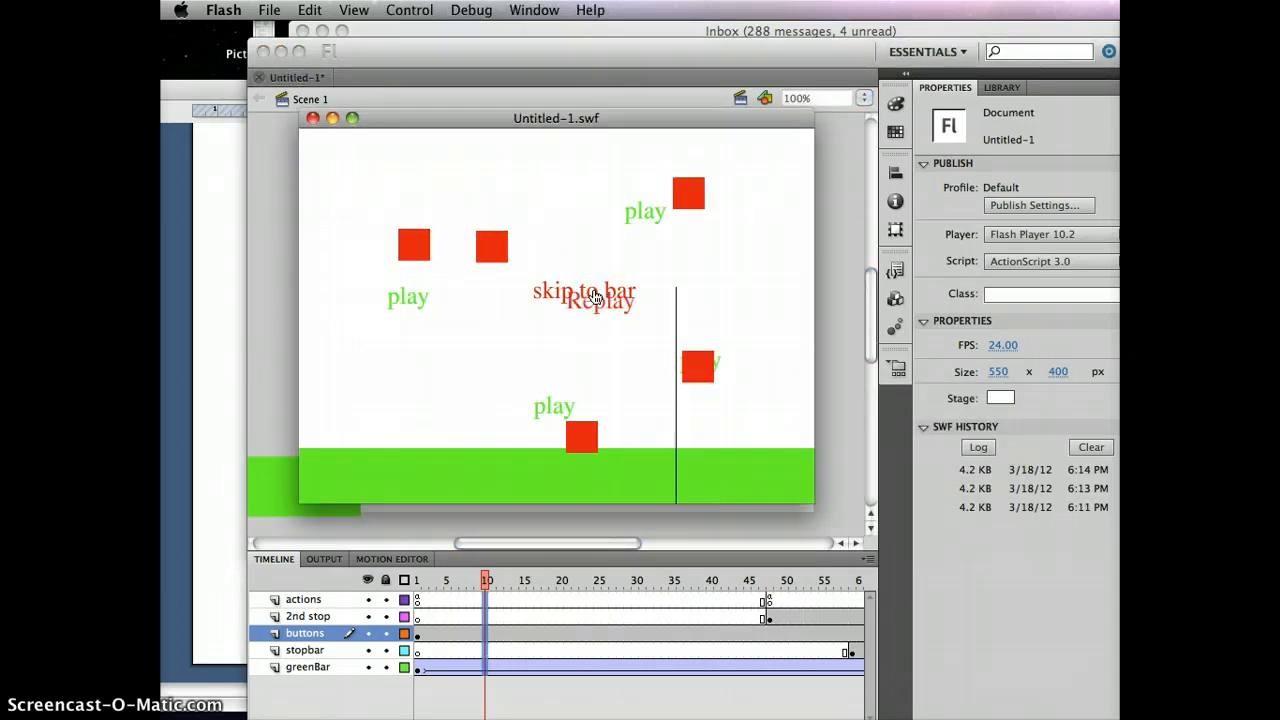
{"action": "left_click", "coordinate": [612, 441]}
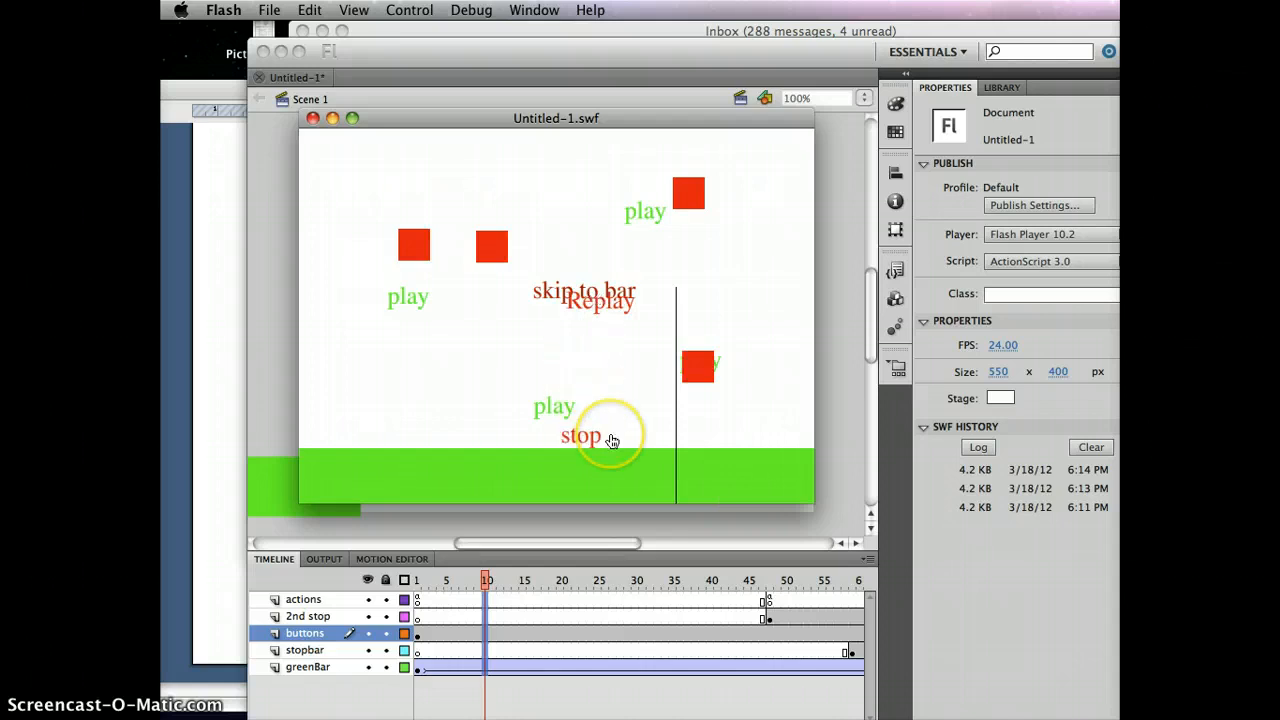
{"action": "left_click", "coordinate": [567, 700]}
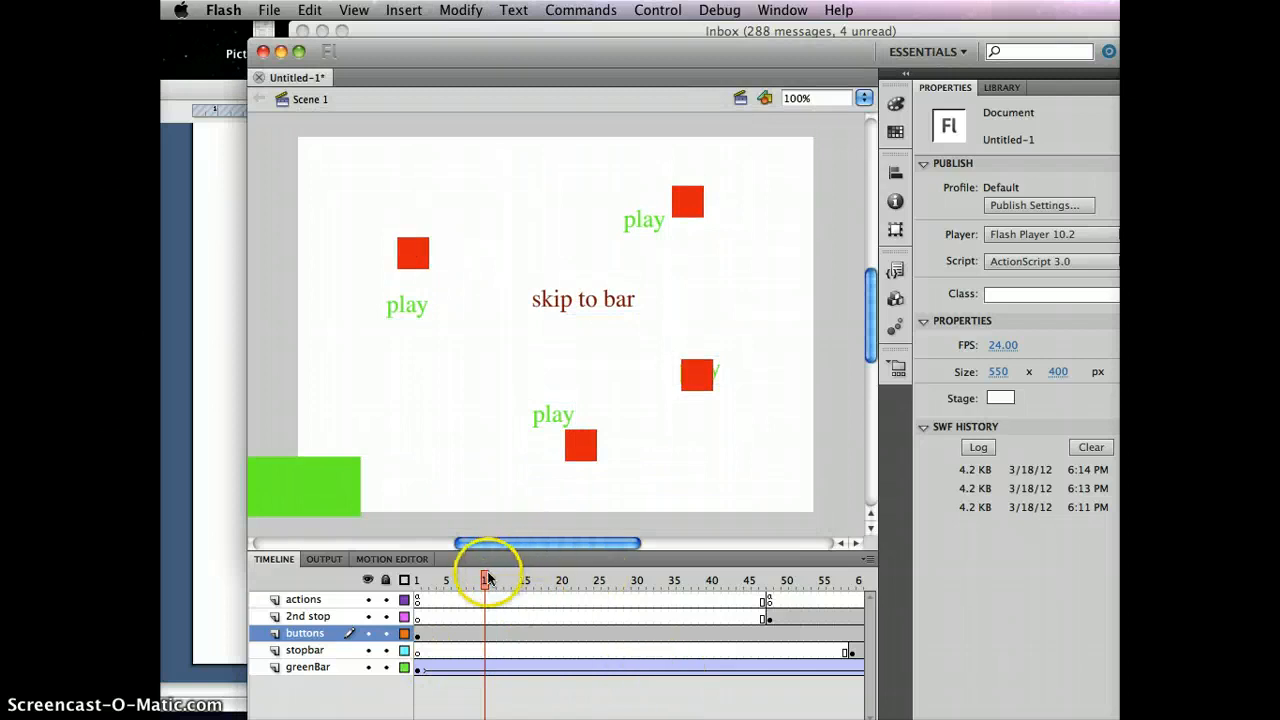
- Scrub the timeline to its end and select the stopbar layer's keyframe at frame 59
{"action": "left_click_drag", "start_coordinate": [486, 580], "coordinate": [772, 578]}
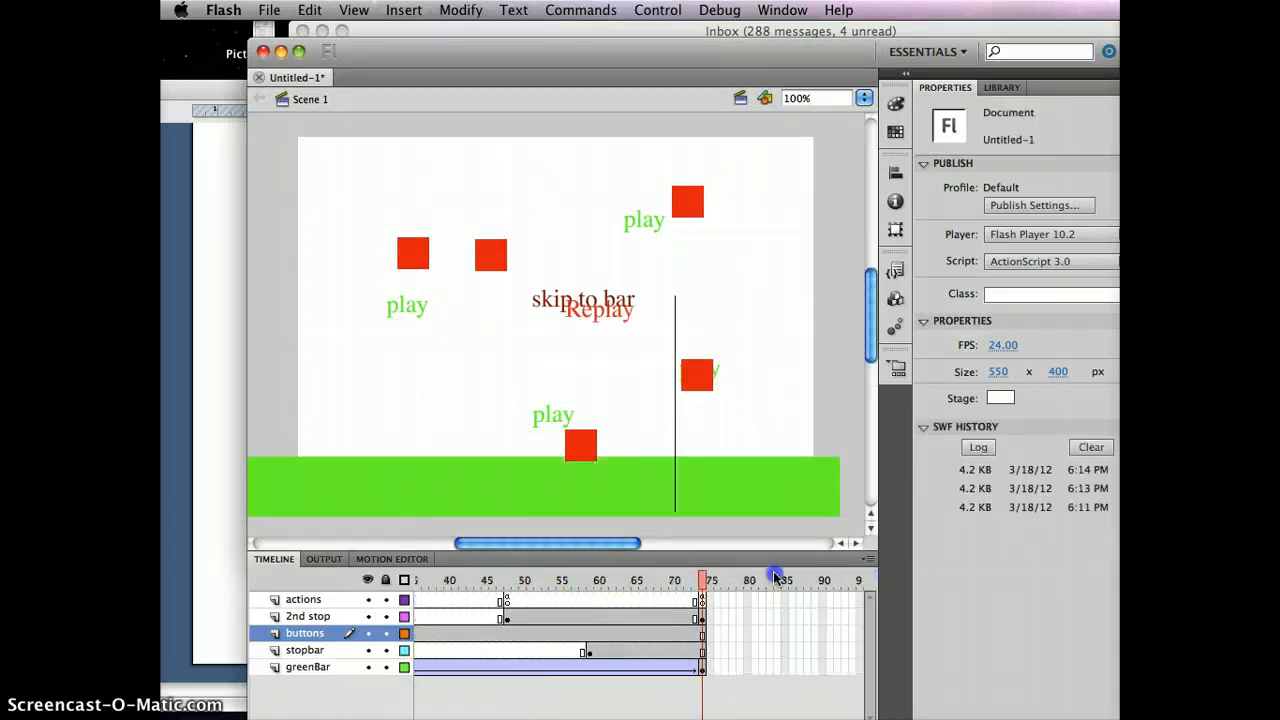
{"action": "left_click", "coordinate": [588, 651]}
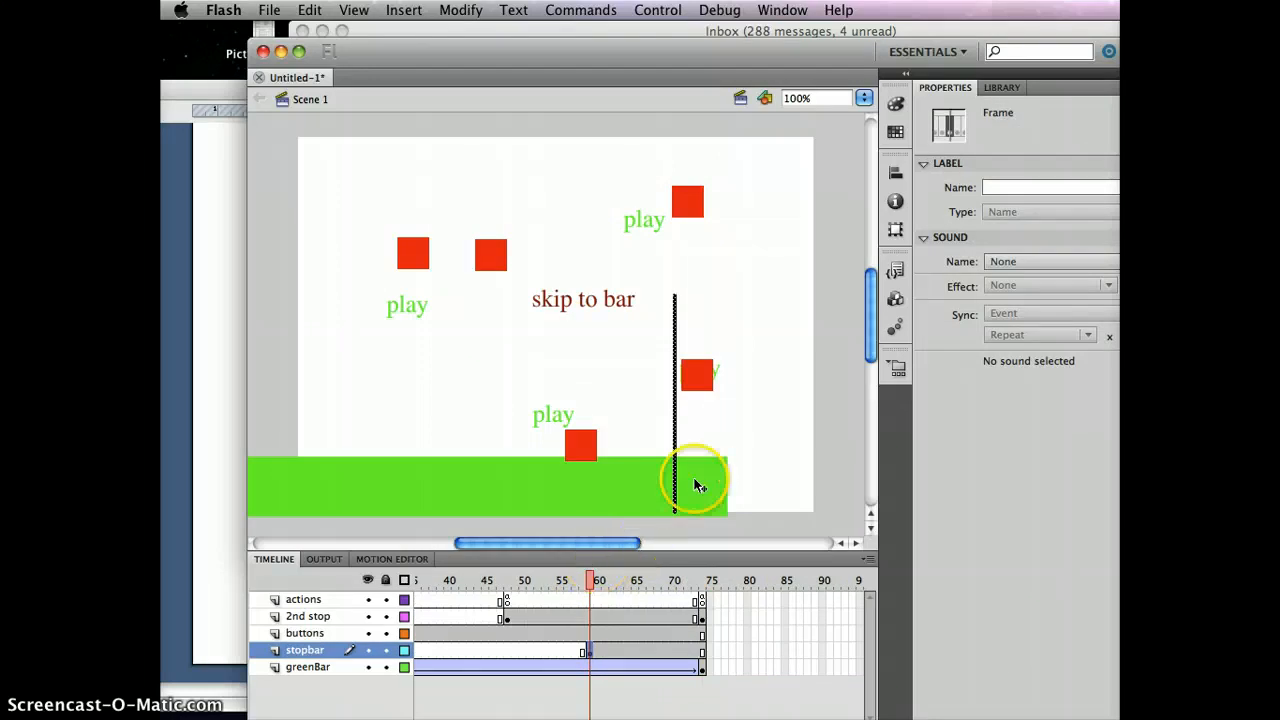
{"action": "left_click", "coordinate": [663, 505]}
{"action": "left_click", "coordinate": [583, 651]}
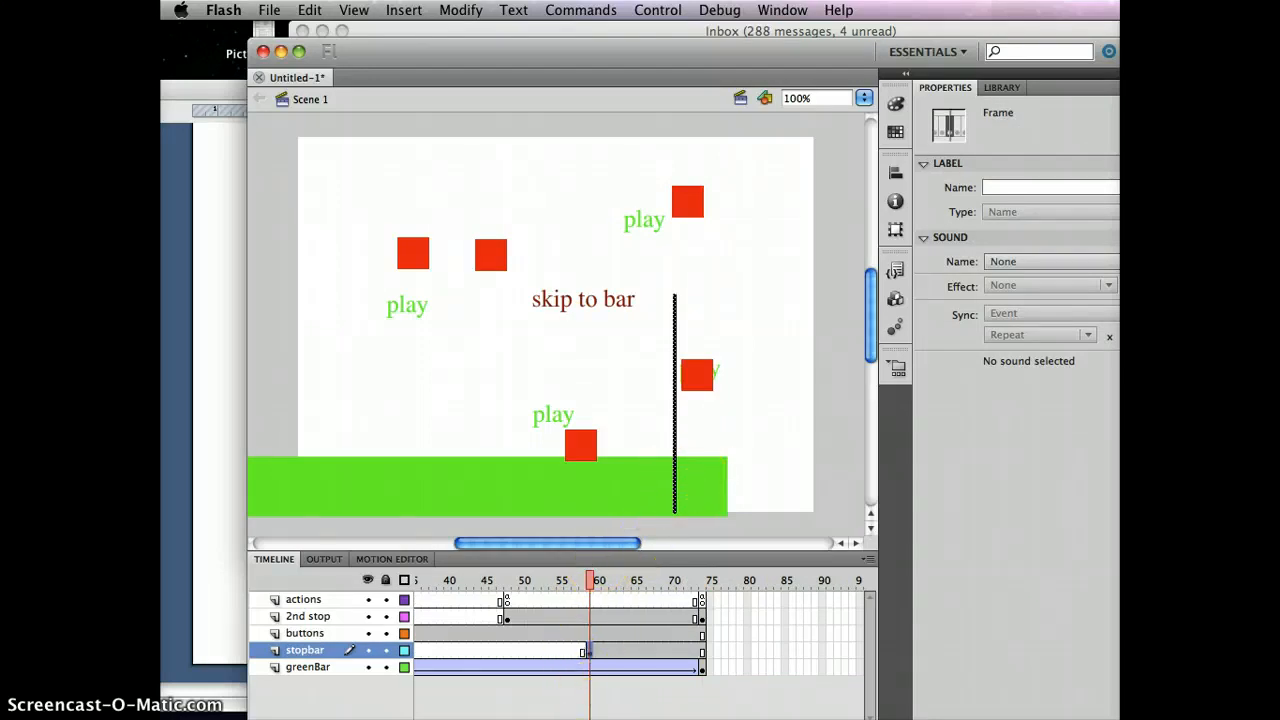
{"action": "left_click", "coordinate": [589, 646]}
{"action": "left_click_drag", "start_coordinate": [589, 645], "coordinate": [548, 657]}
- Insert a blank keyframe at frame 59 of the actions layer and give it the frame label "skip"
{"action": "mouse_move", "coordinate": [589, 600]}
{"action": "left_mouse_down"}
{"action": "mouse_move", "coordinate": [600, 594]}
{"action": "mouse_move", "coordinate": [590, 603]}
{"action": "left_mouse_up"}
{"action": "left_click", "coordinate": [589, 601]}
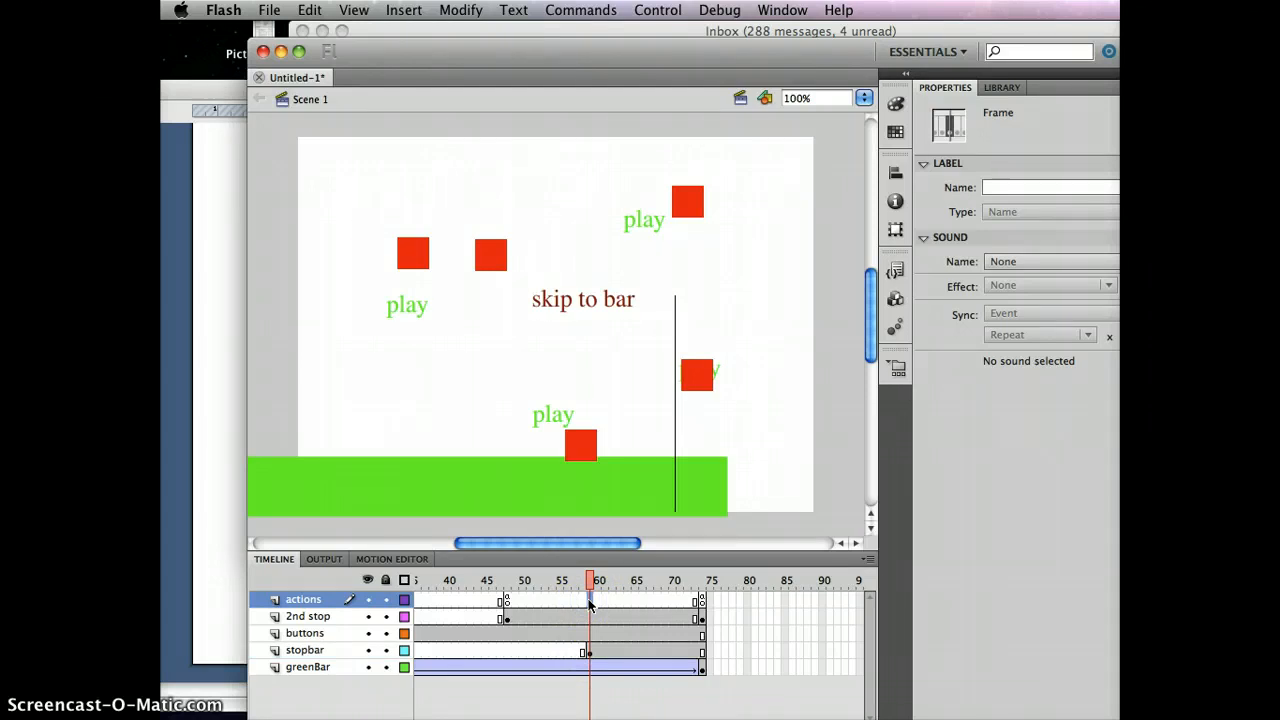
{"action": "key", "text": "F7"}
{"action": "left_click", "coordinate": [996, 186]}
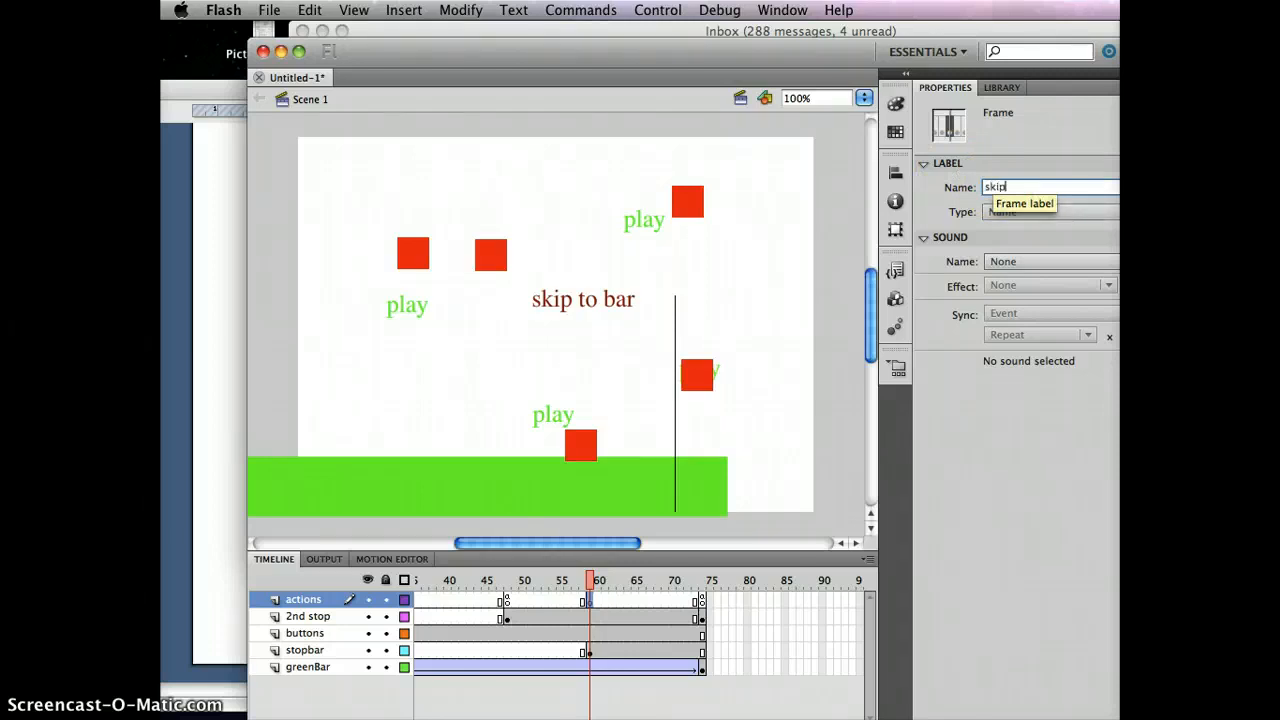
{"action": "type", "text": "skip"}
{"action": "left_click", "coordinate": [1008, 418]}
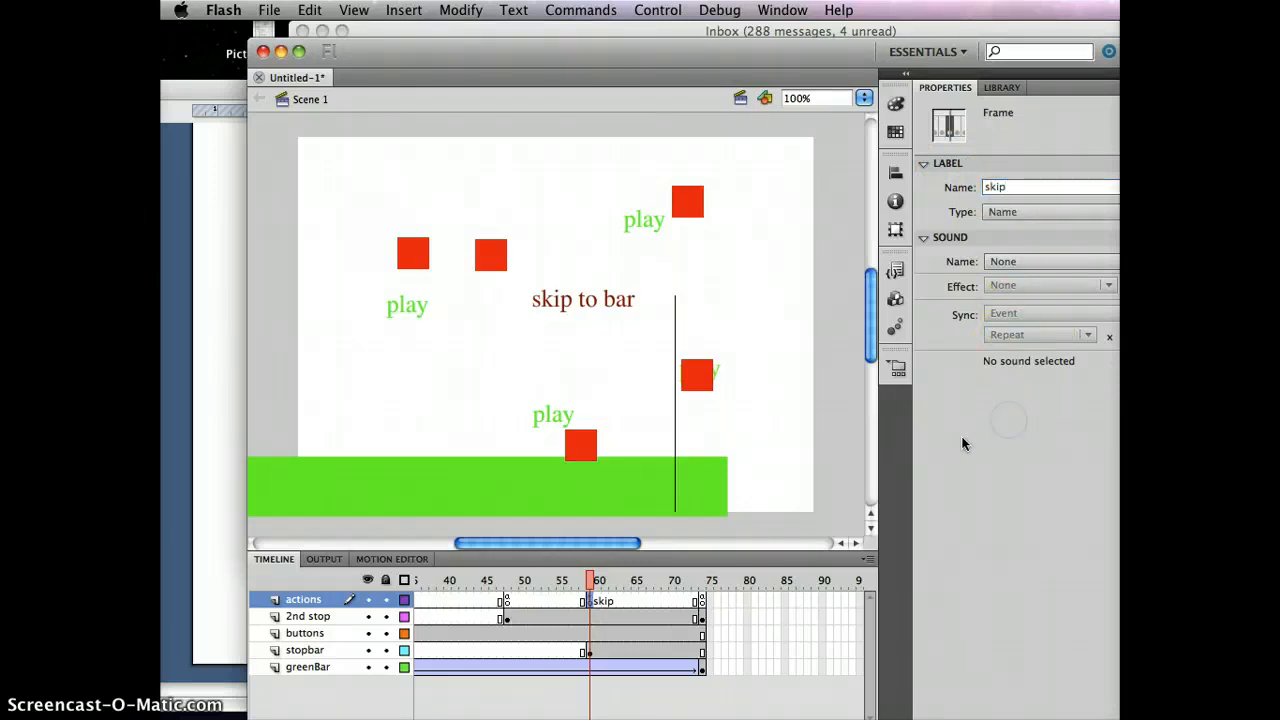
{"action": "left_click", "coordinate": [619, 580]}
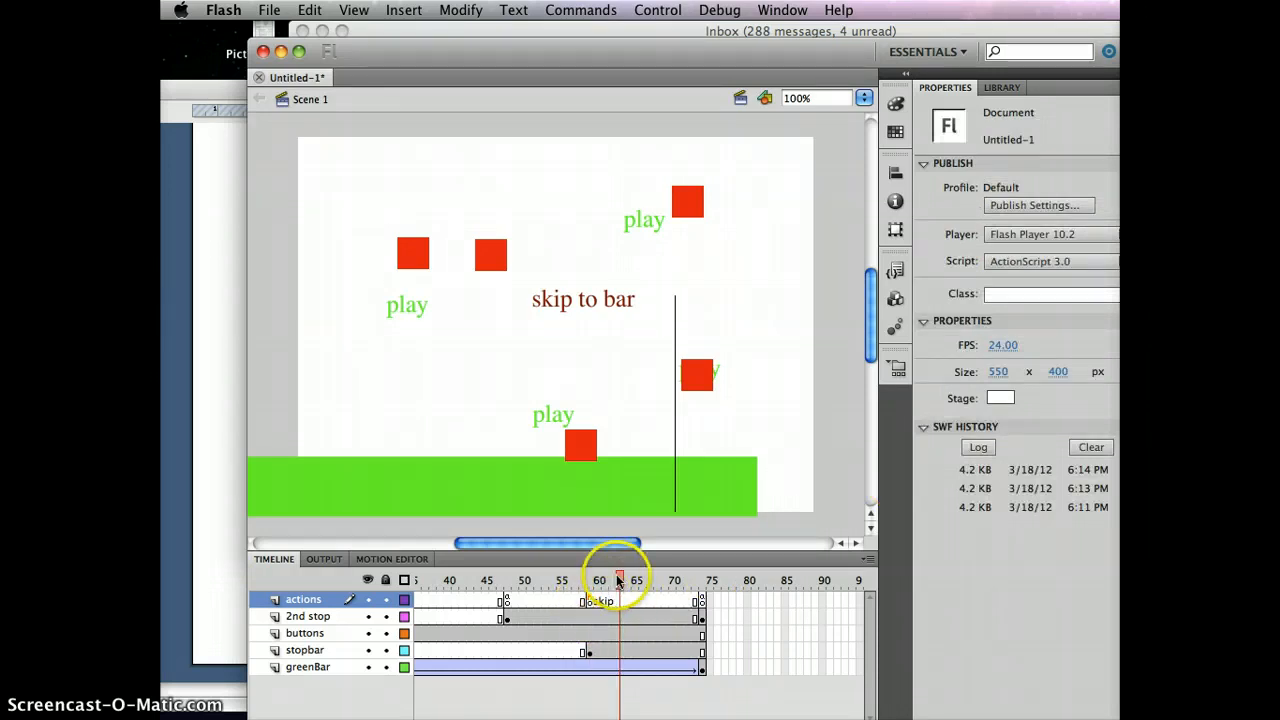
- In the actions layer's frame 1 script, replace the gotoAndPlay frame number with the label "skip", and close the script editor
{"action": "left_click_drag", "start_coordinate": [621, 580], "coordinate": [592, 580]}
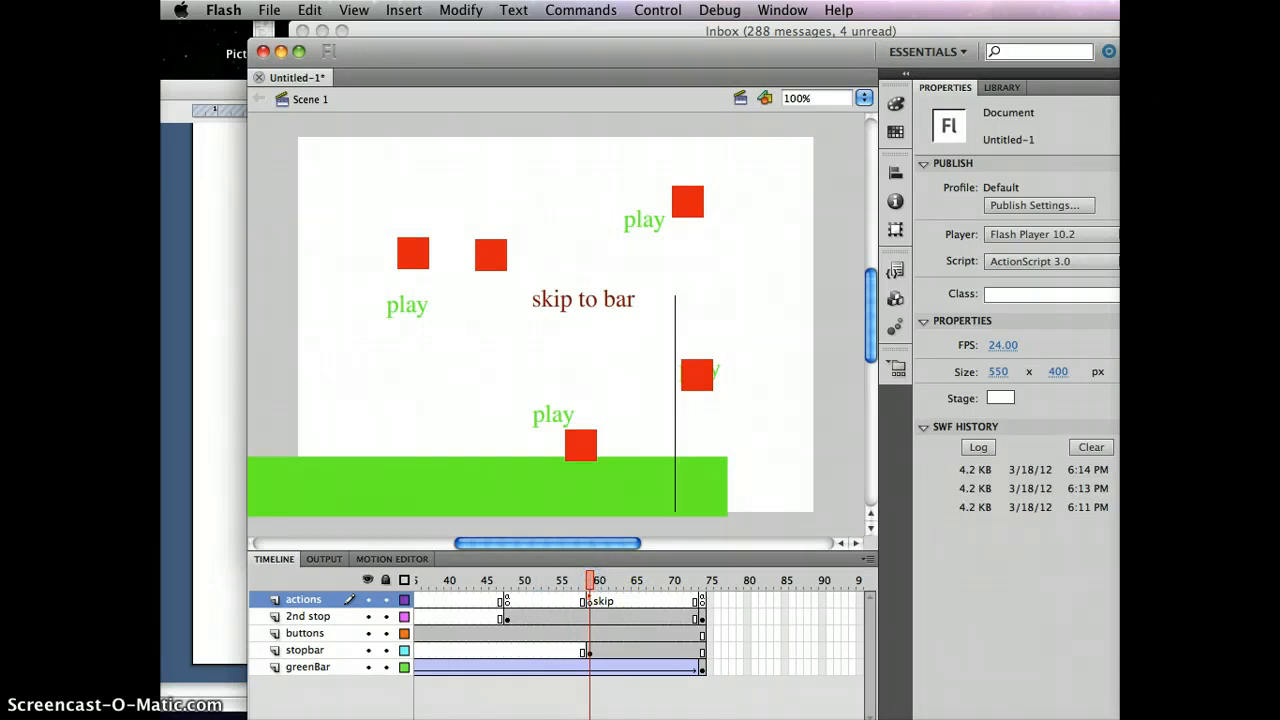
{"action": "scroll", "coordinate": [640, 634], "scroll_direction": "left", "scroll_amount": 10}
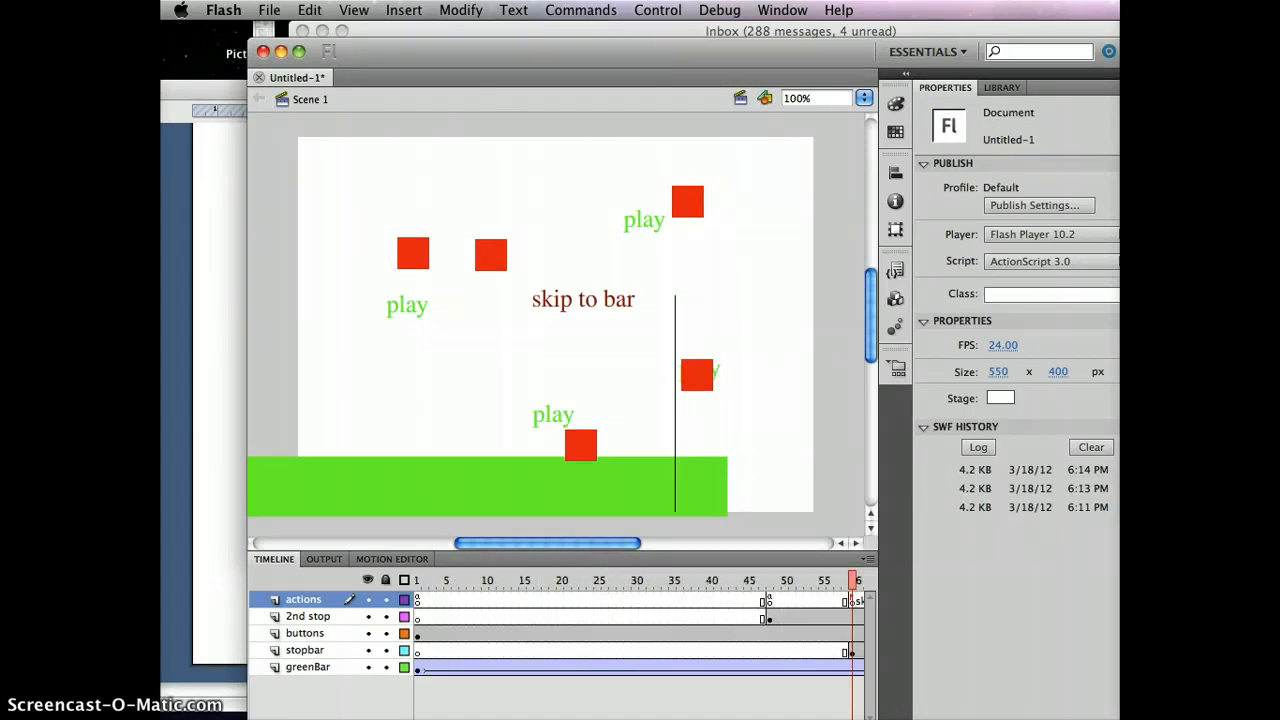
{"action": "left_click", "coordinate": [417, 599]}
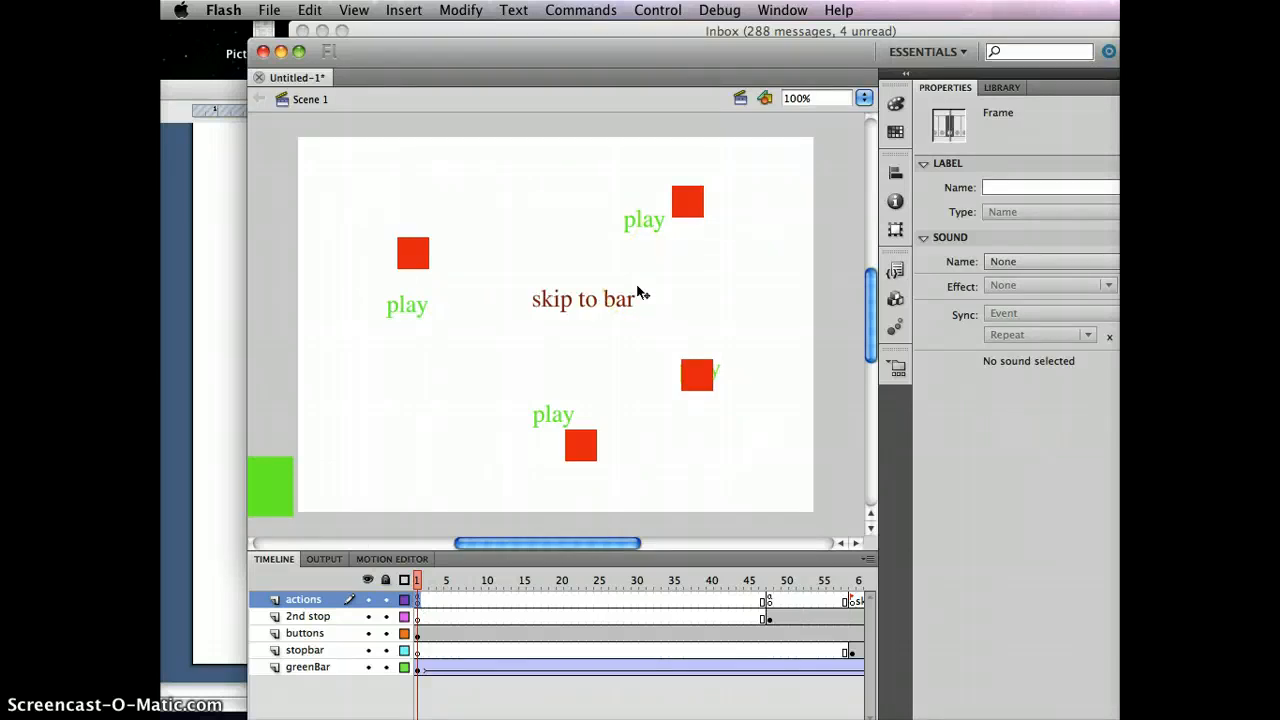
{"action": "key", "text": "alt+F9"}
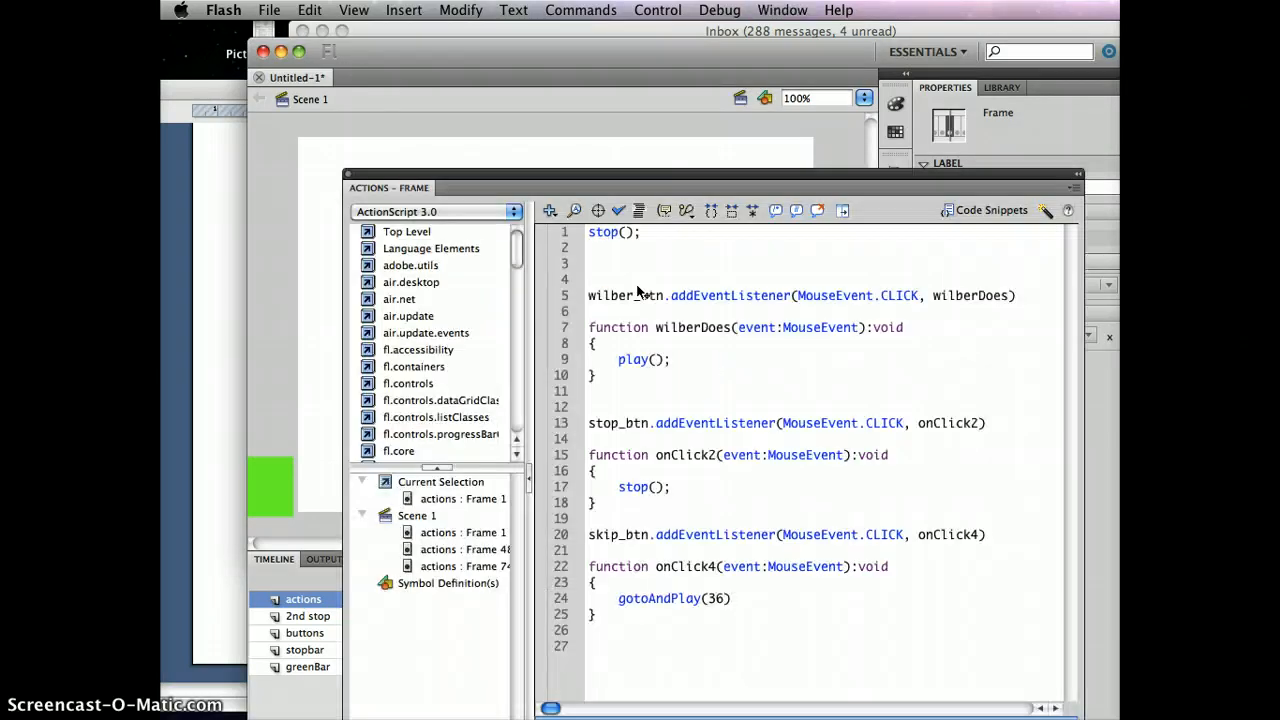
{"action": "left_click", "coordinate": [712, 598]}
{"action": "double_click", "coordinate": [714, 598]}
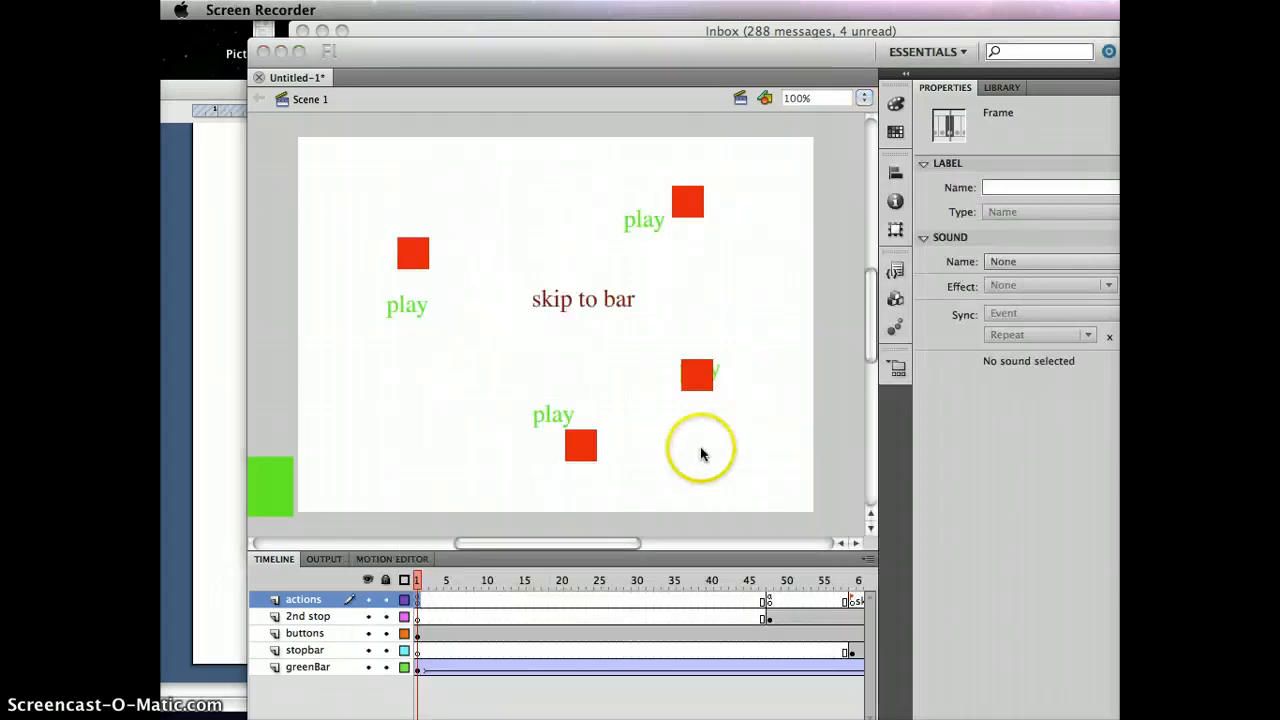
{"action": "left_click", "coordinate": [699, 479]}
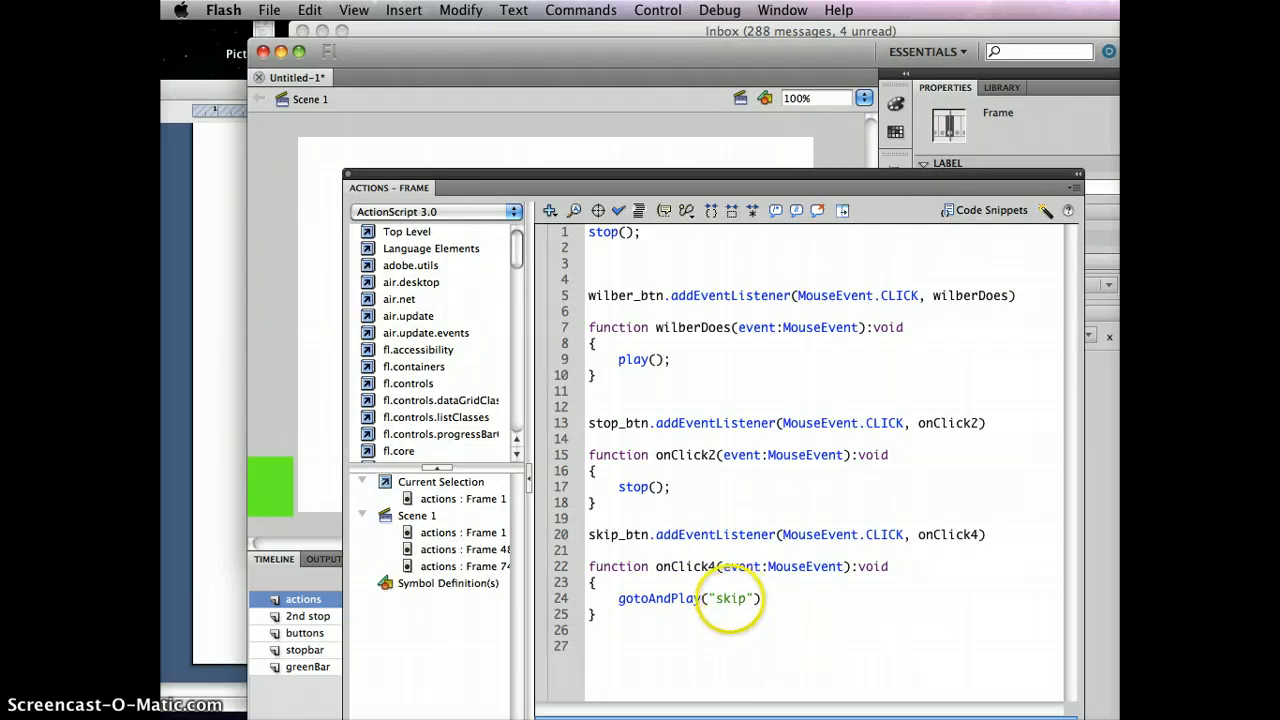
{"action": "left_click", "coordinate": [300, 588]}
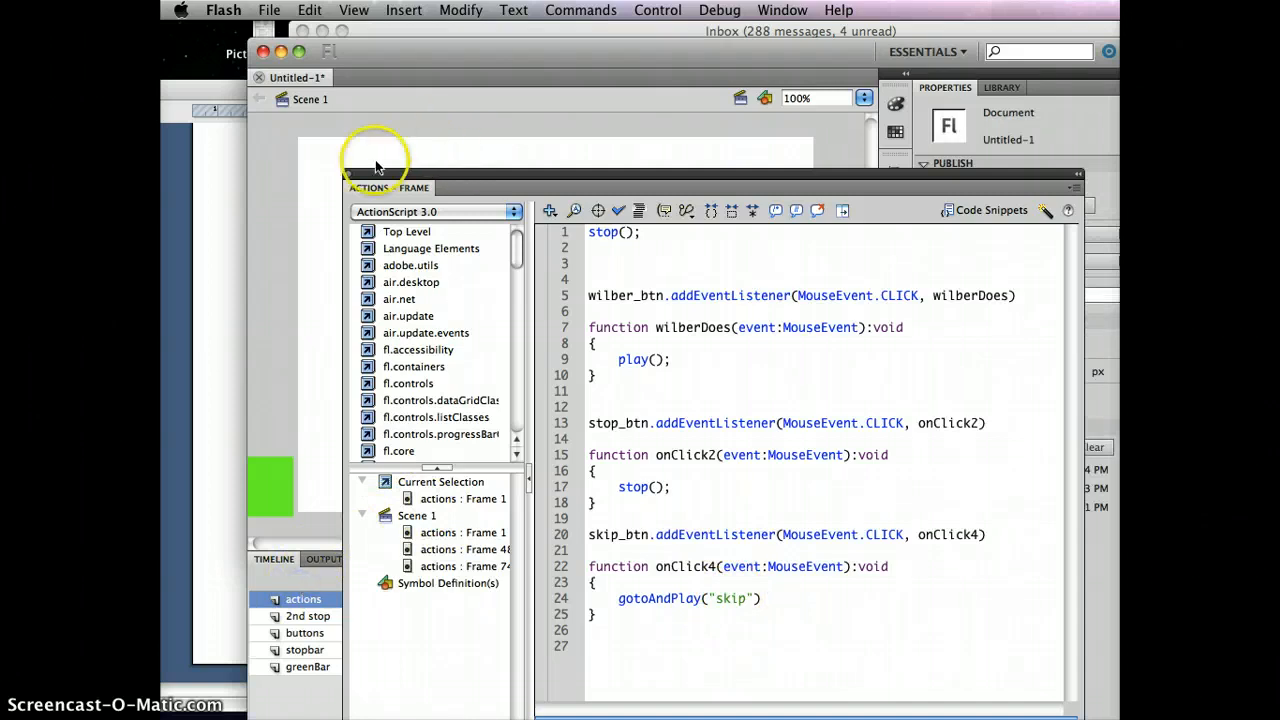
{"action": "left_click", "coordinate": [348, 176]}
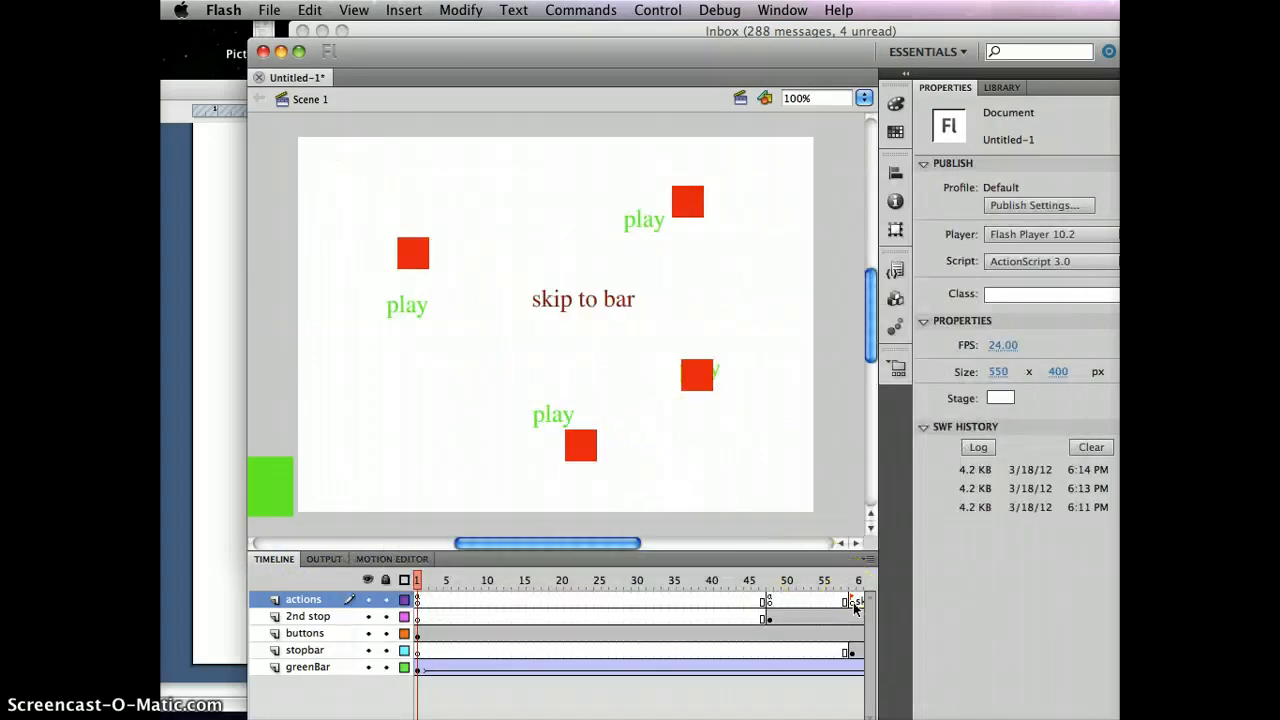
- Test the movie by alternating the skip to bar and play buttons several times, and close the preview
{"action": "key", "text": "super+Return"}
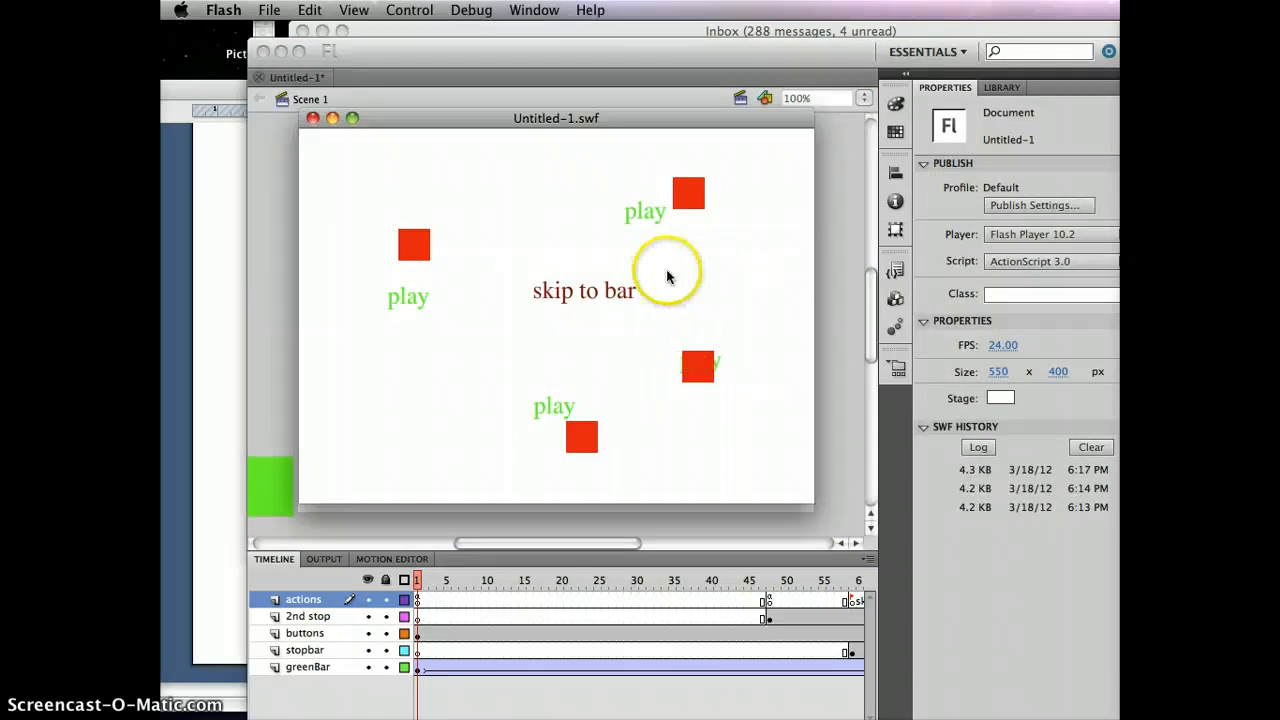
{"action": "left_click", "coordinate": [580, 291]}
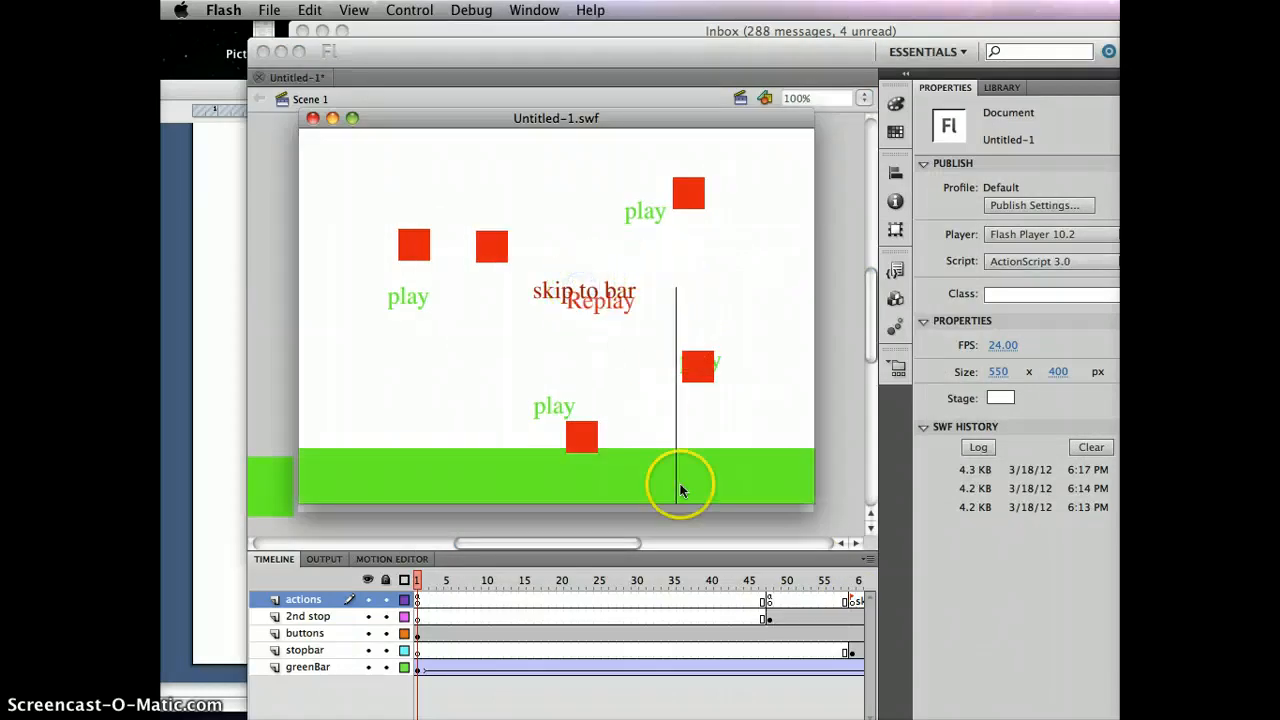
{"action": "left_click", "coordinate": [414, 304]}
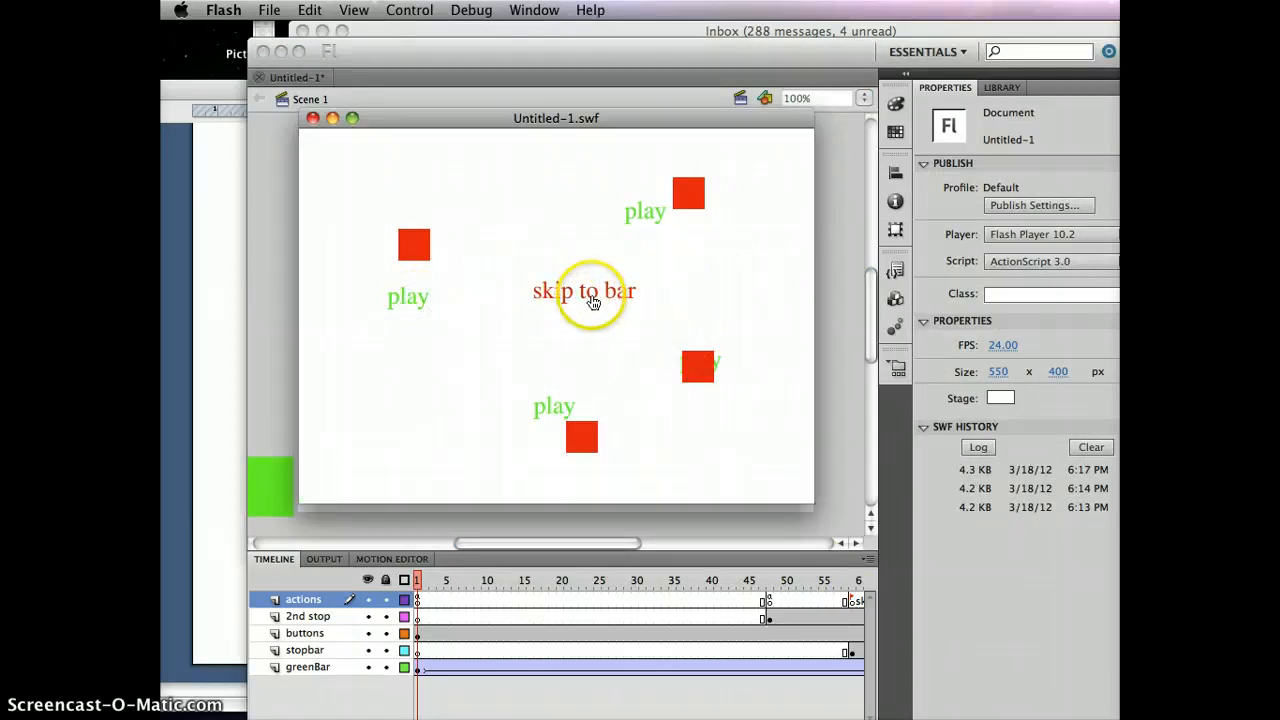
{"action": "left_click", "coordinate": [591, 296]}
{"action": "left_click", "coordinate": [398, 302]}
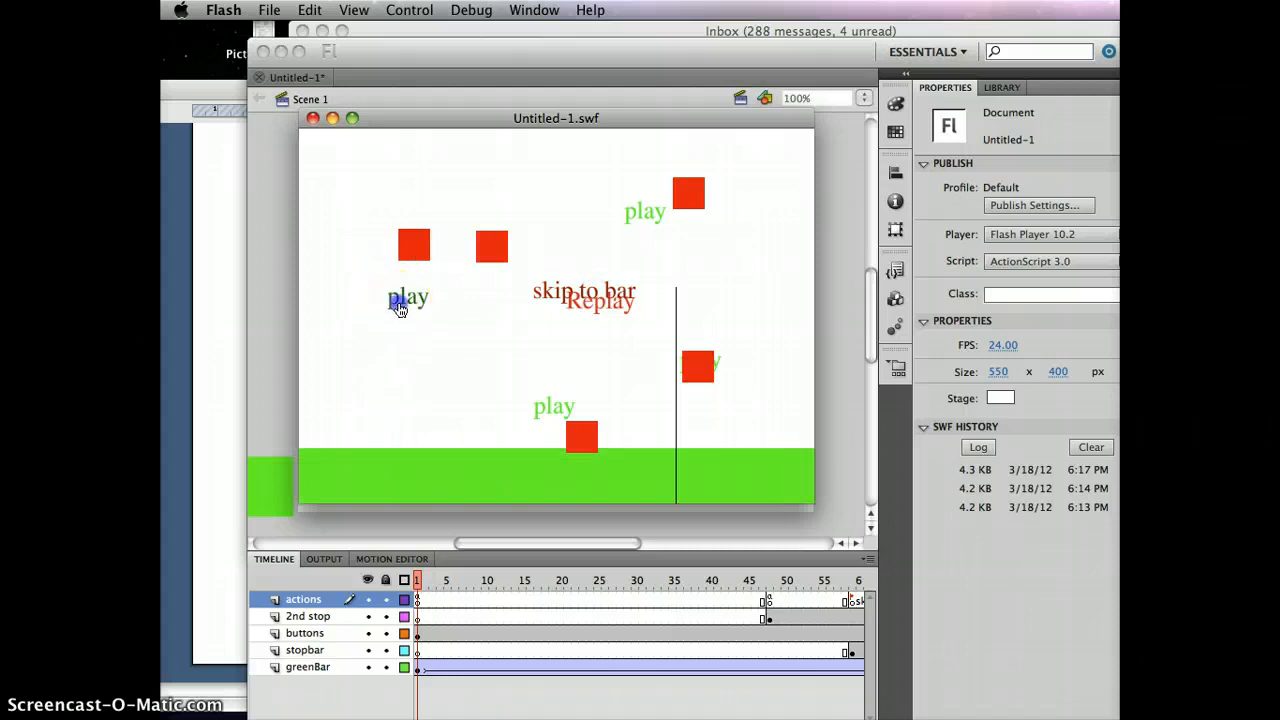
{"action": "left_click", "coordinate": [550, 289]}
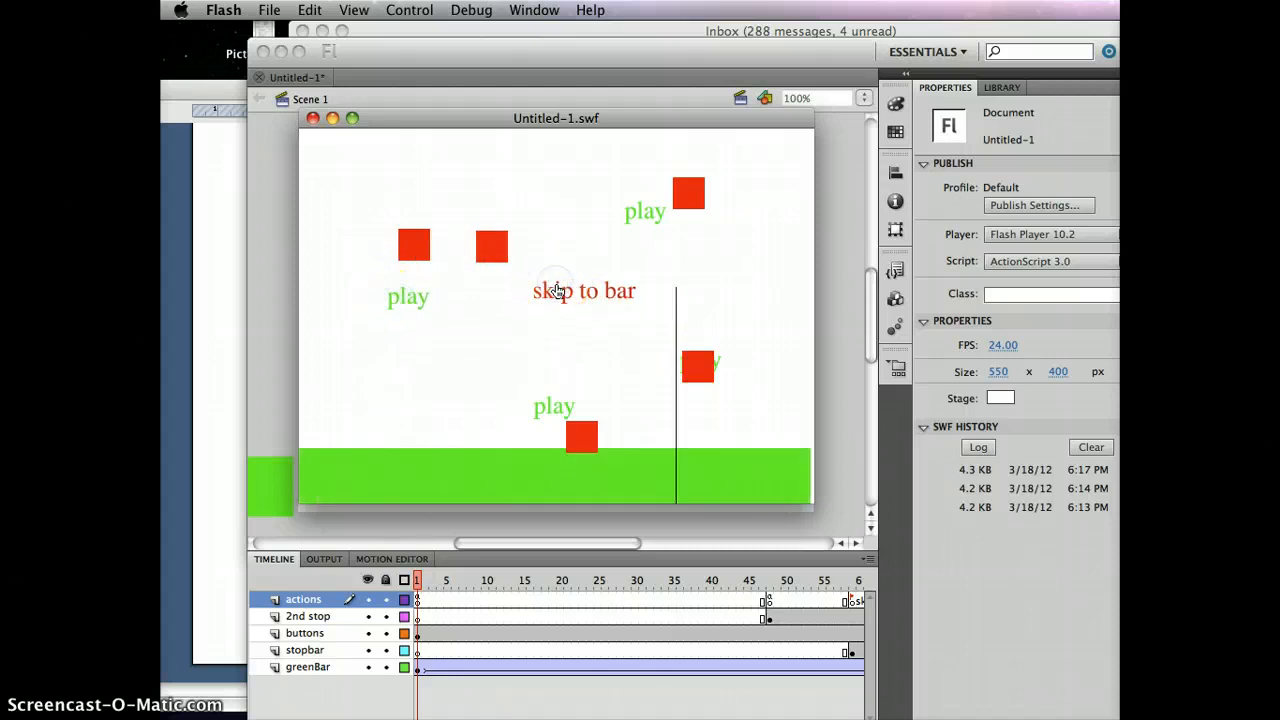
{"action": "left_click", "coordinate": [402, 297]}
{"action": "left_click", "coordinate": [310, 119]}
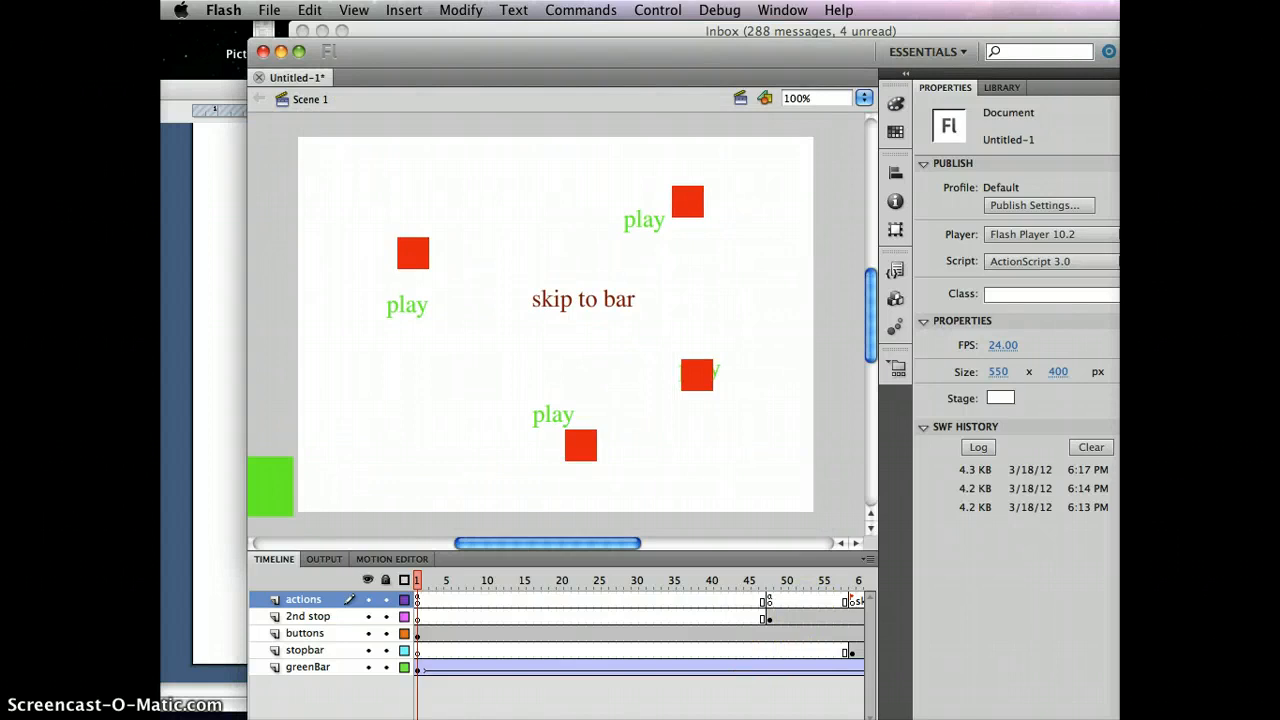
- Insert nine frames at frame 29 across all five layers, and select the stopbar layer's keyframe at frame 68
{"action": "scroll", "coordinate": [640, 630], "scroll_direction": "right", "scroll_amount": 3}
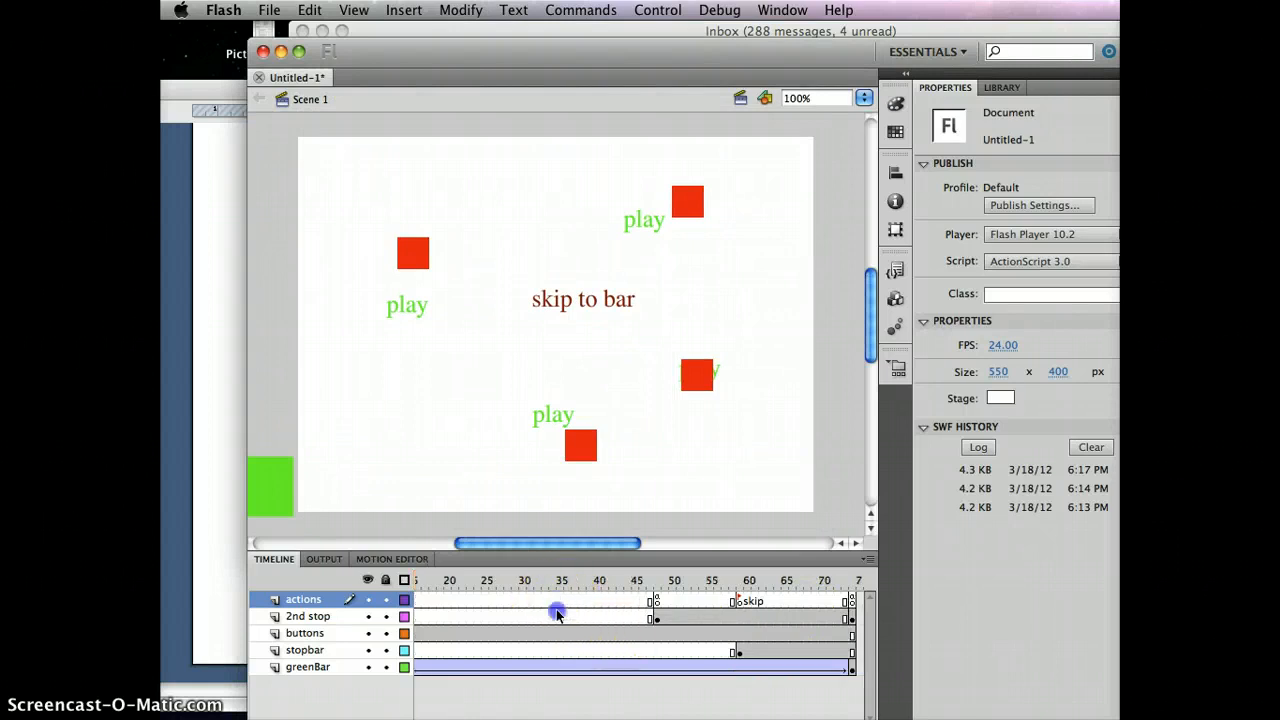
{"action": "left_click_drag", "start_coordinate": [557, 614], "coordinate": [559, 668]}
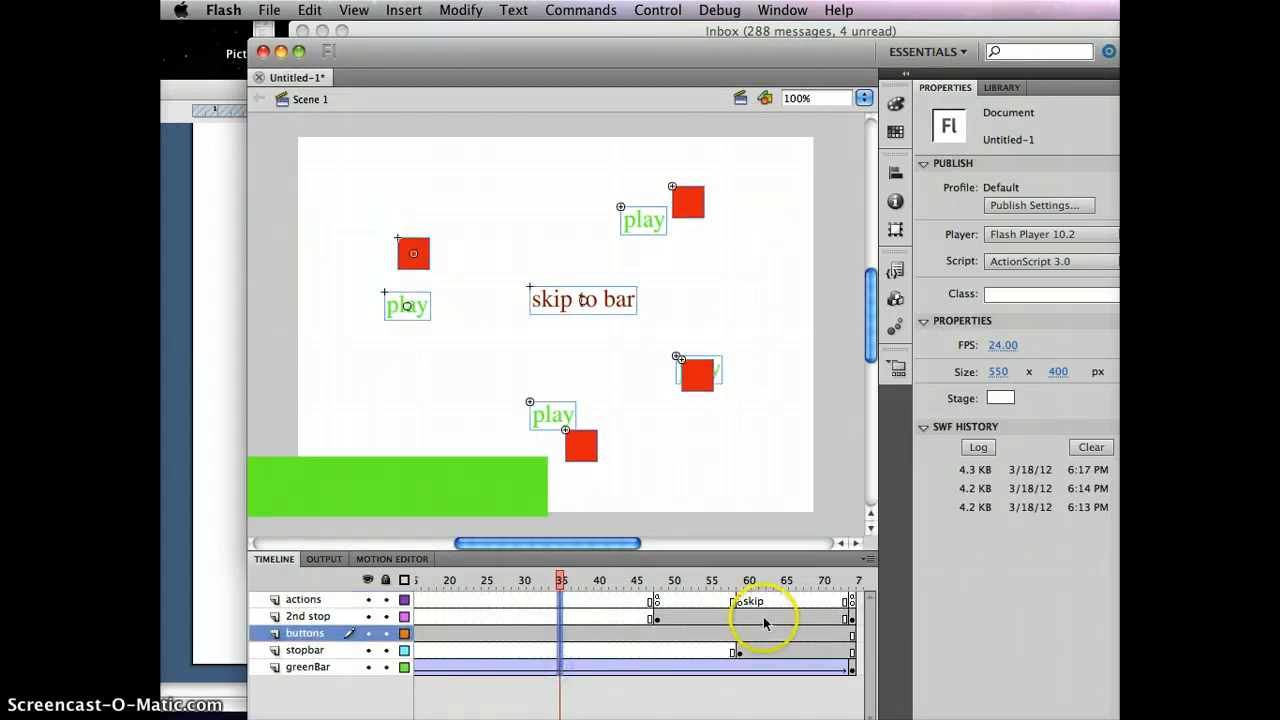
{"action": "left_click", "coordinate": [738, 652]}
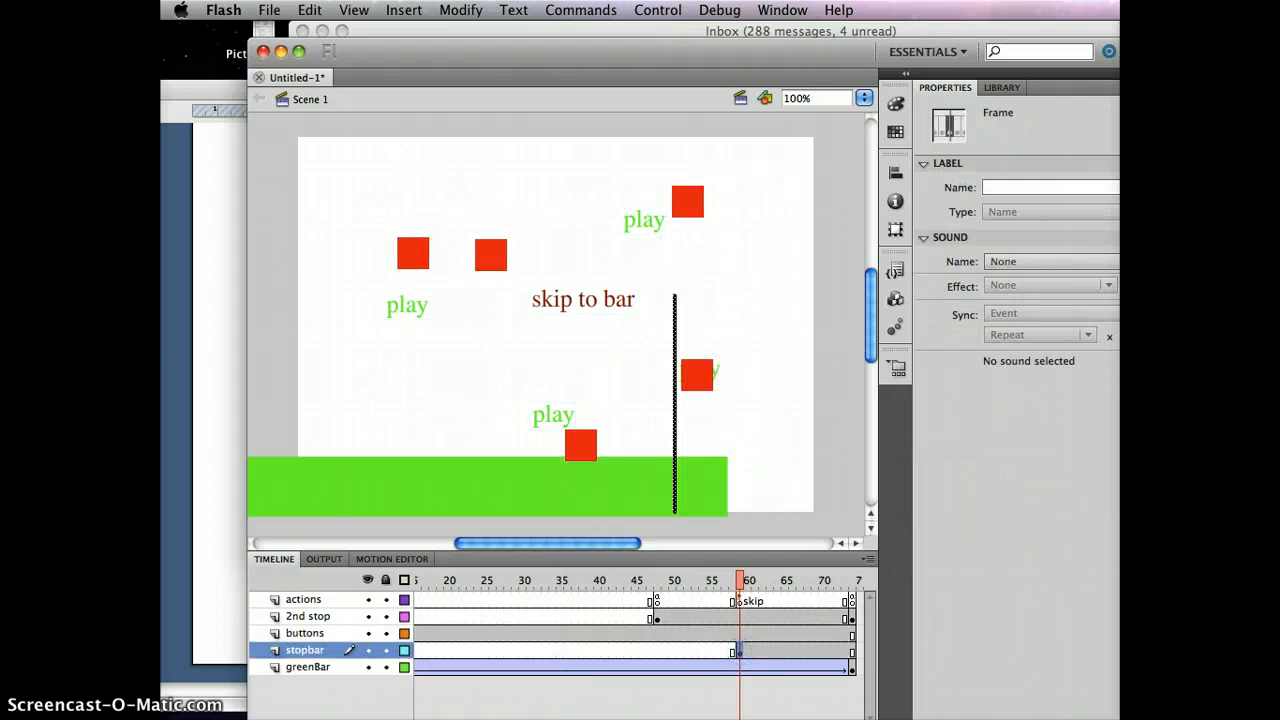
{"action": "left_click_drag", "start_coordinate": [517, 597], "coordinate": [517, 668]}
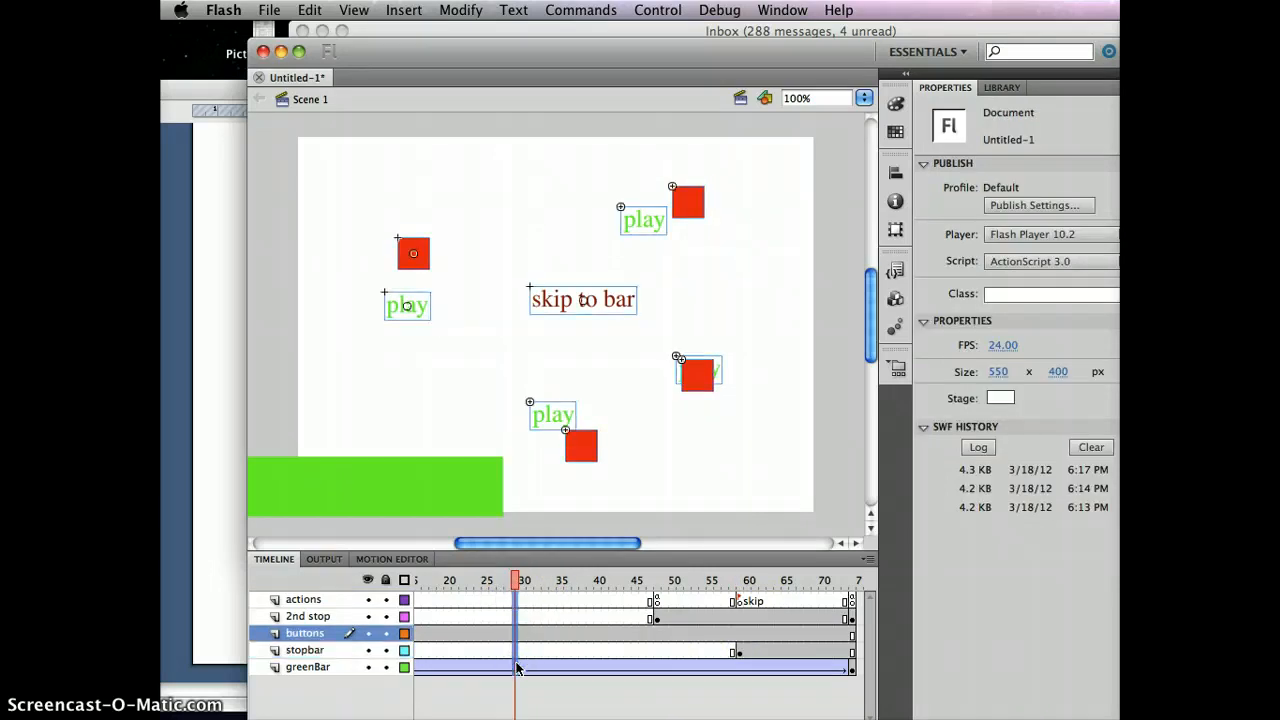
{"action": "key", "text": "F5"}
{"action": "key", "text": "F5"}
{"action": "key", "text": "F5"}
{"action": "key", "text": "F5"}
{"action": "key", "text": "F5"}
{"action": "key", "text": "F5"}
{"action": "key", "text": "F5"}
{"action": "key", "text": "F5"}
{"action": "key", "text": "F5"}
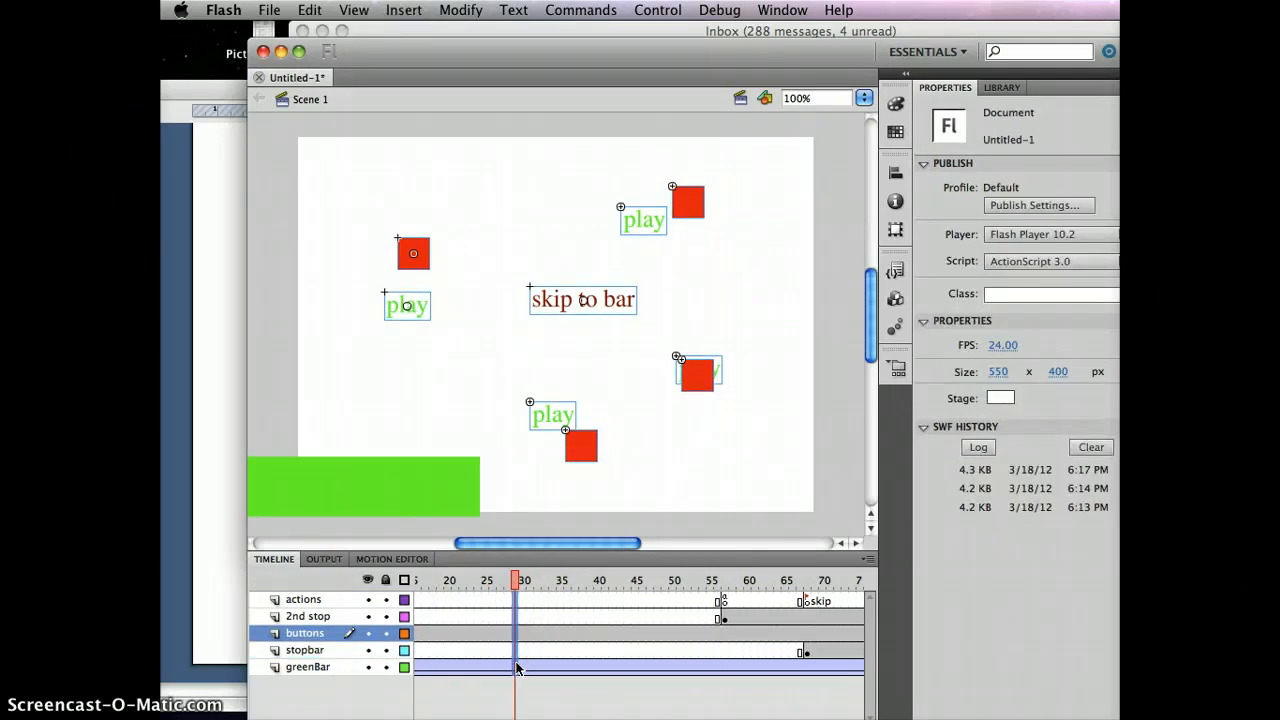
{"action": "left_click", "coordinate": [807, 651]}
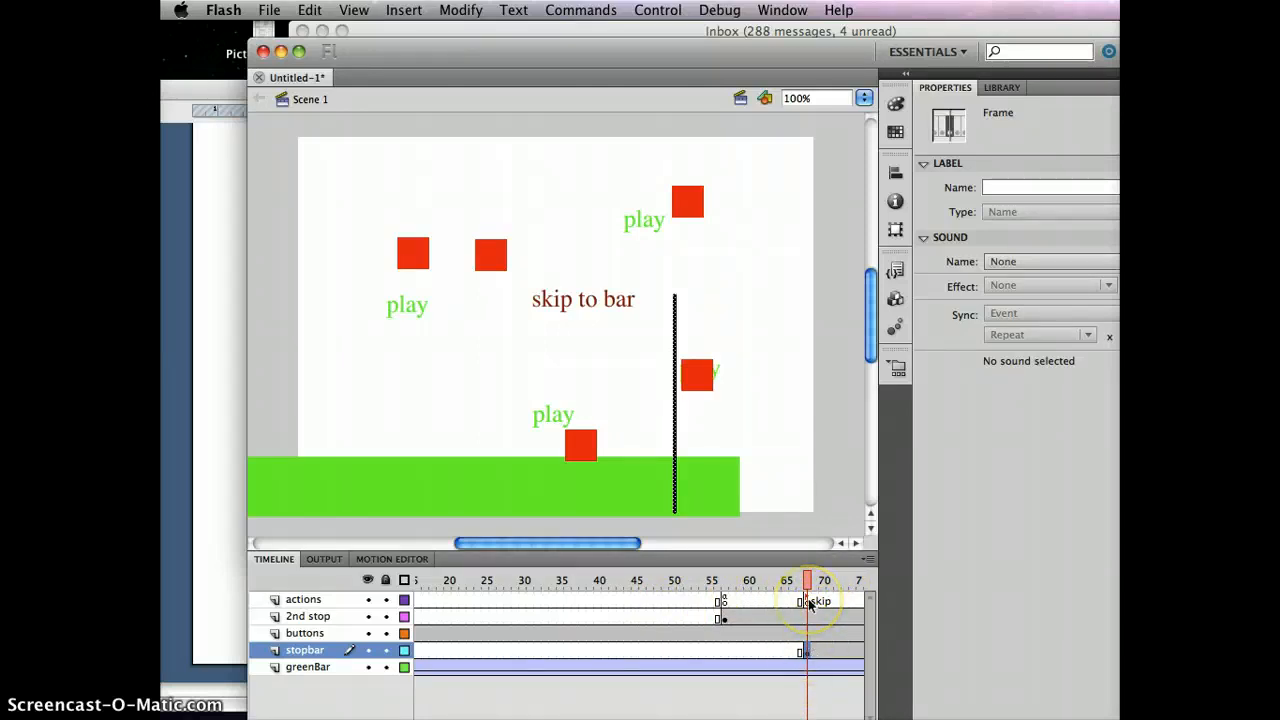
- Test the skip to bar button's label-based jump on the extended timeline, and close the preview
{"action": "key", "text": "super+Return"}
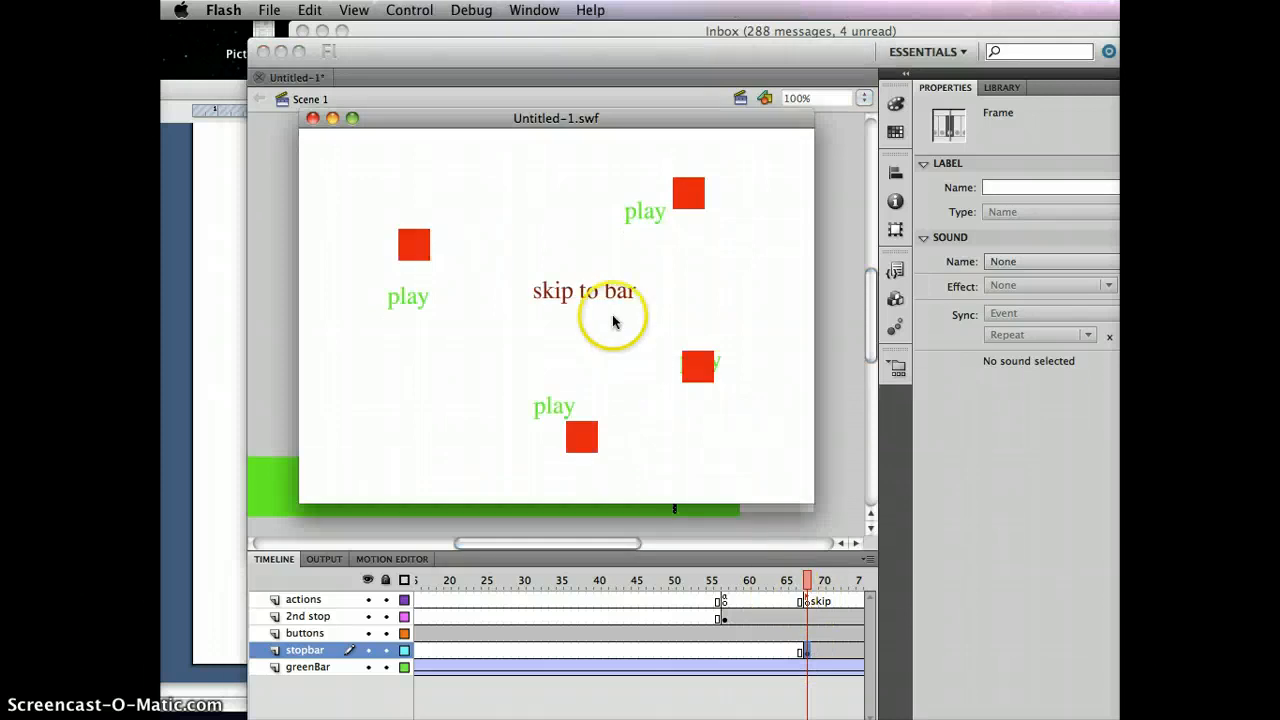
{"action": "left_click", "coordinate": [594, 293]}
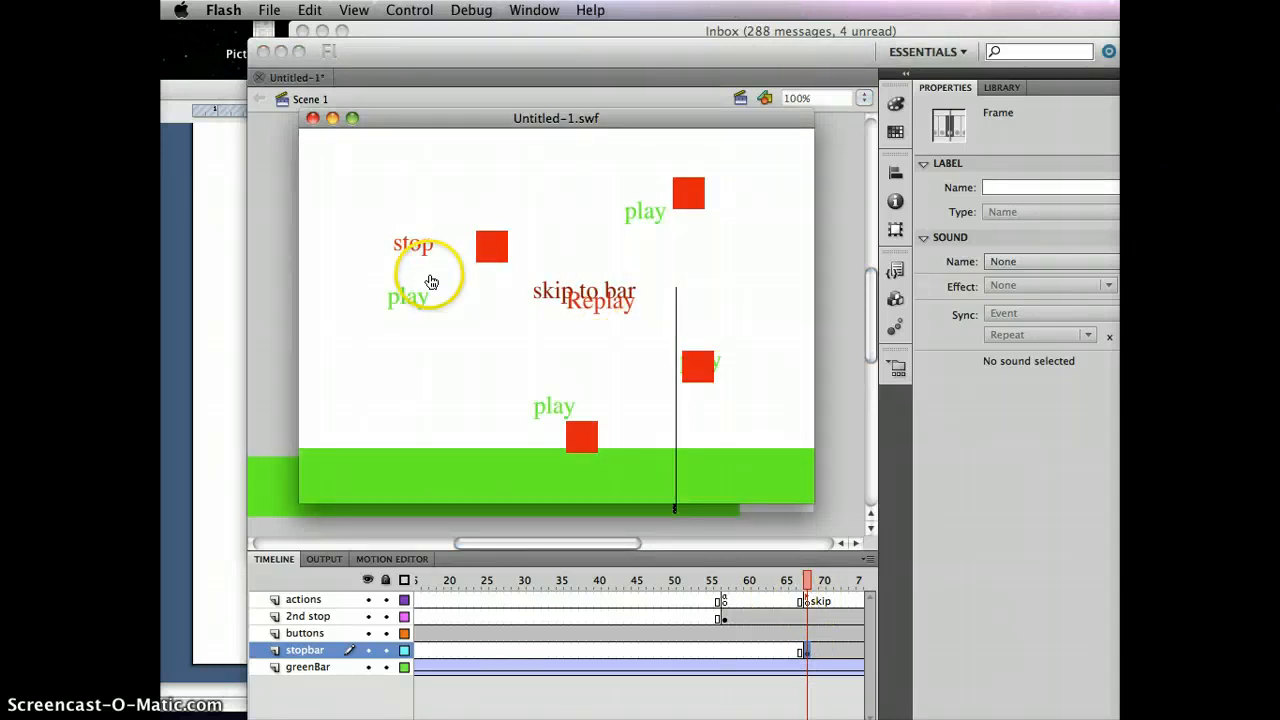
{"action": "left_click", "coordinate": [313, 119]}
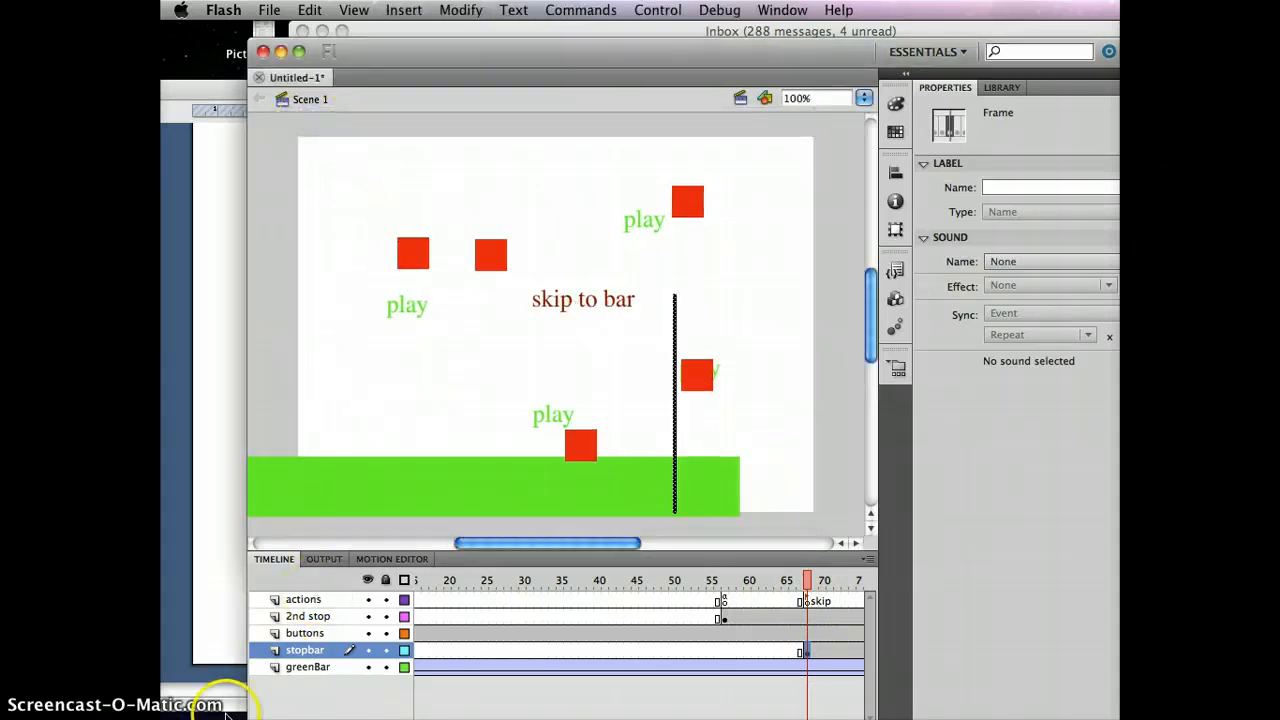